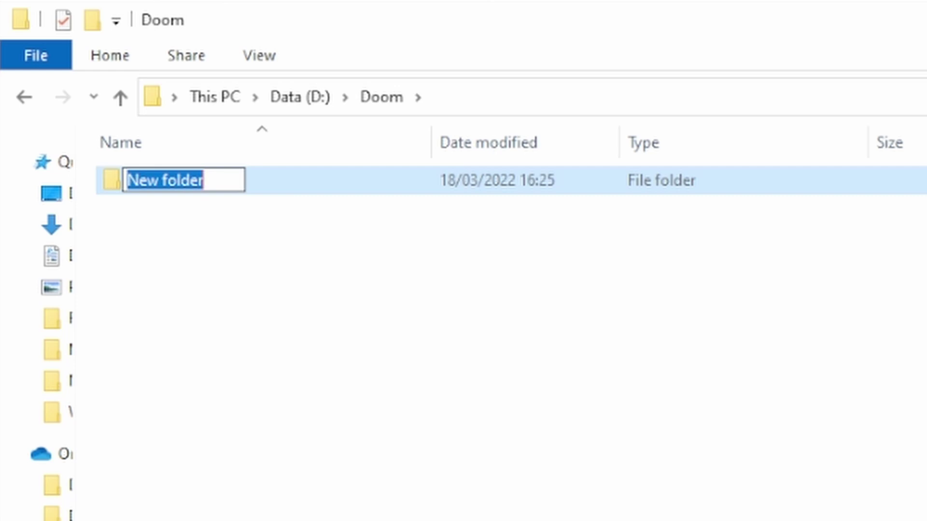
Step: Name the new folder inside D:\Doom "Launcher"
text(Lau)
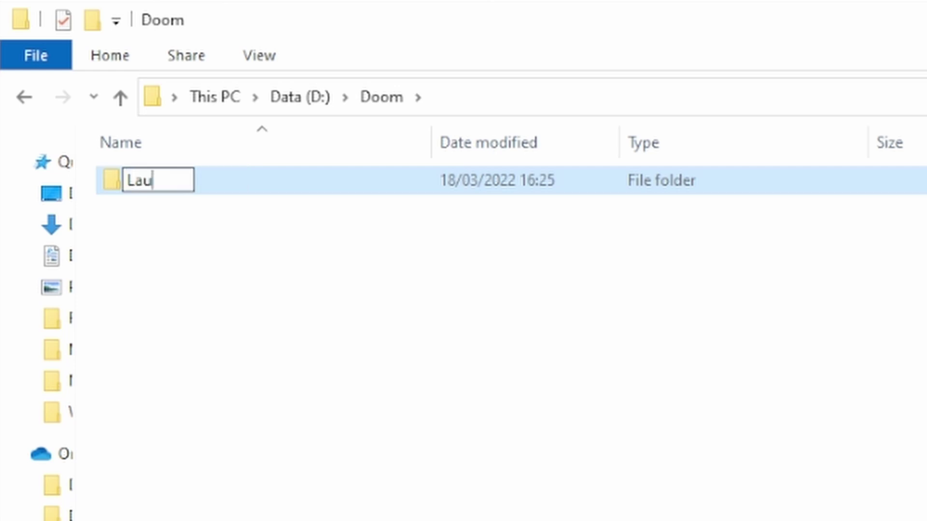
text(ncher)
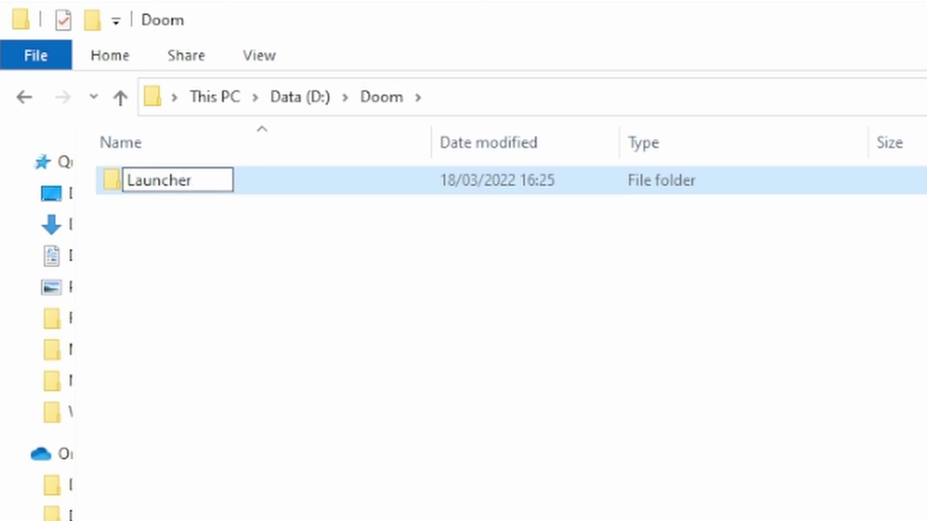
key(Return)
Step: Create a second folder in the Doom folder and name it "Source_Ports"
right_click(237, 321)
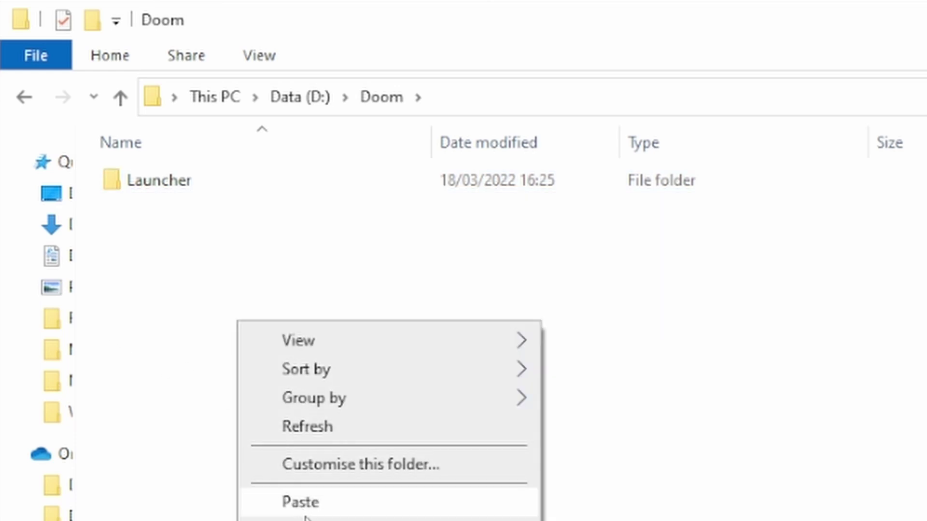
key(ctrl+shift+n)
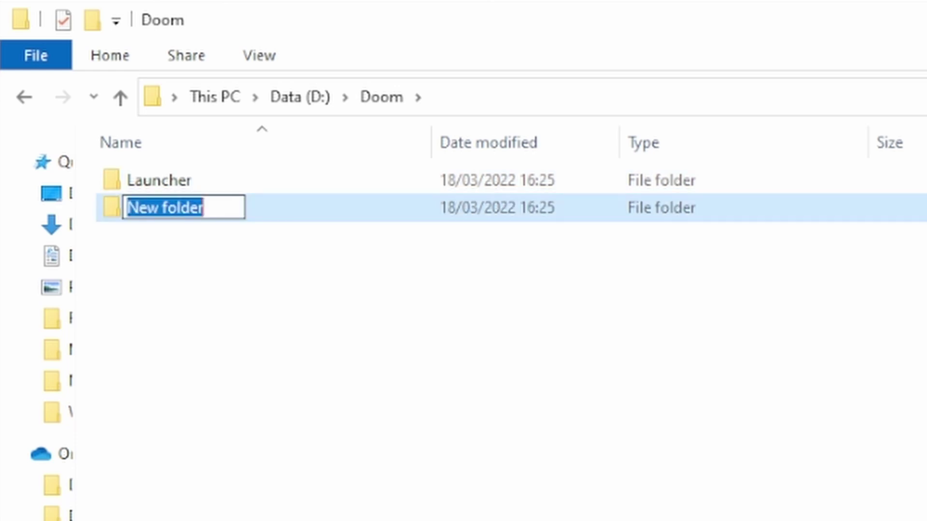
text(Soure)
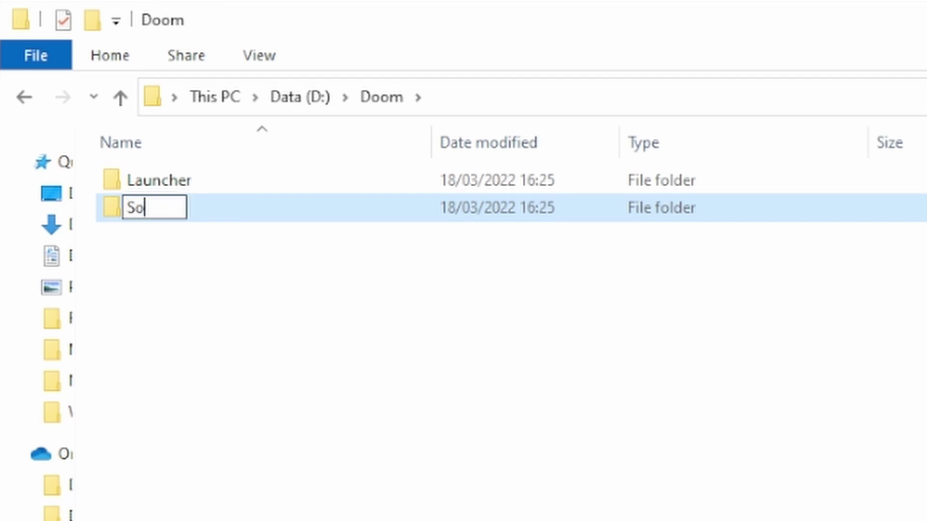
key(BackSpace)
key(BackSpace)
text(rce)
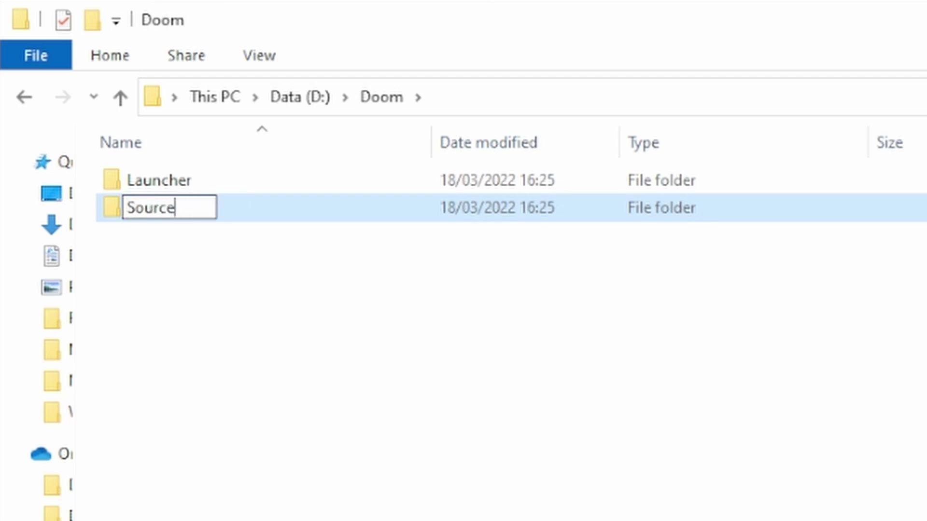
text(_Ports)
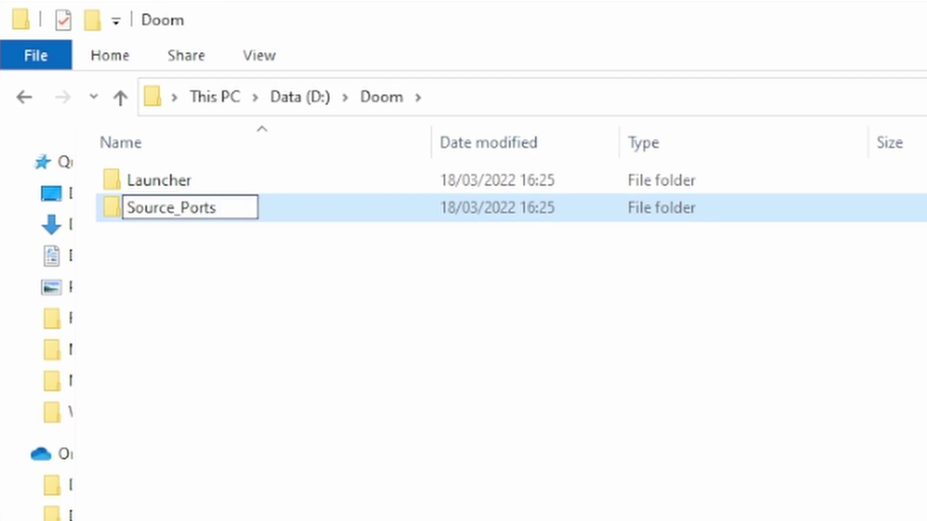
key(Return)
Step: Add a third folder named "WADs" to the Doom folder
right_click(280, 390)
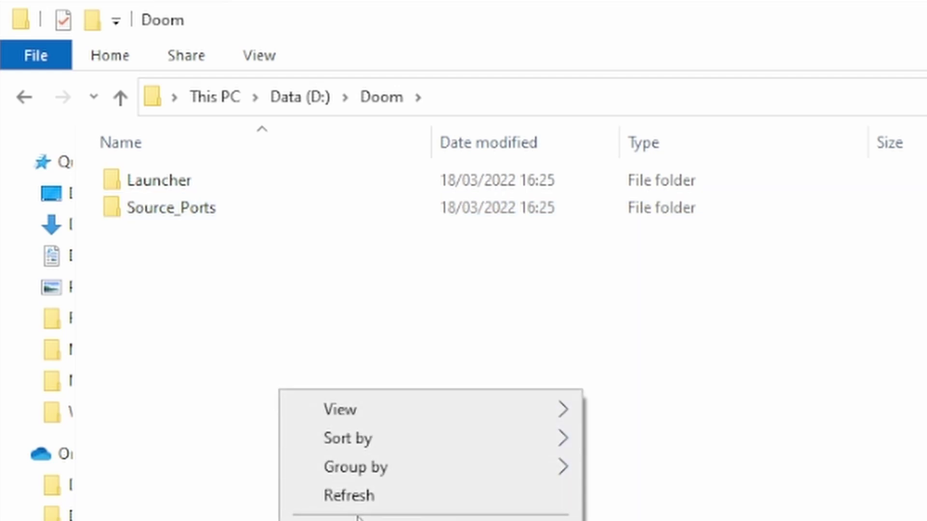
key(ctrl+shift+n)
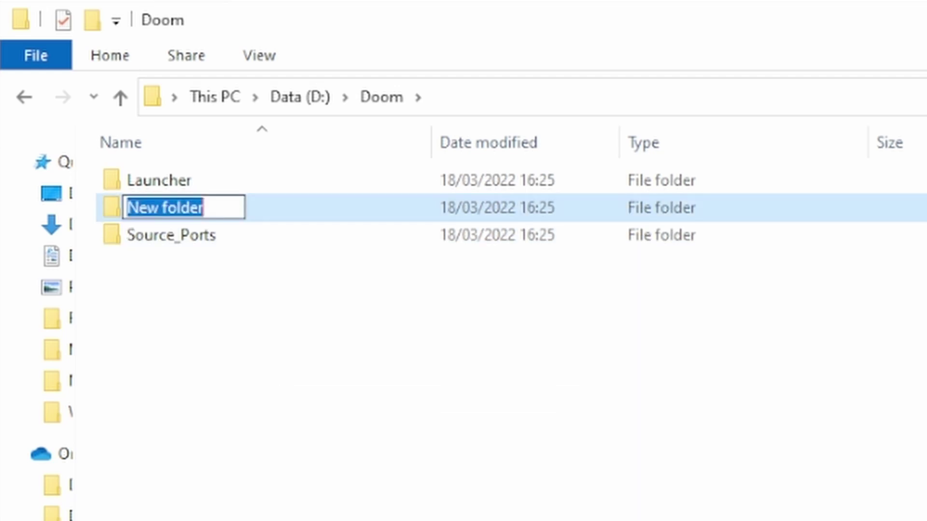
text(WADs)
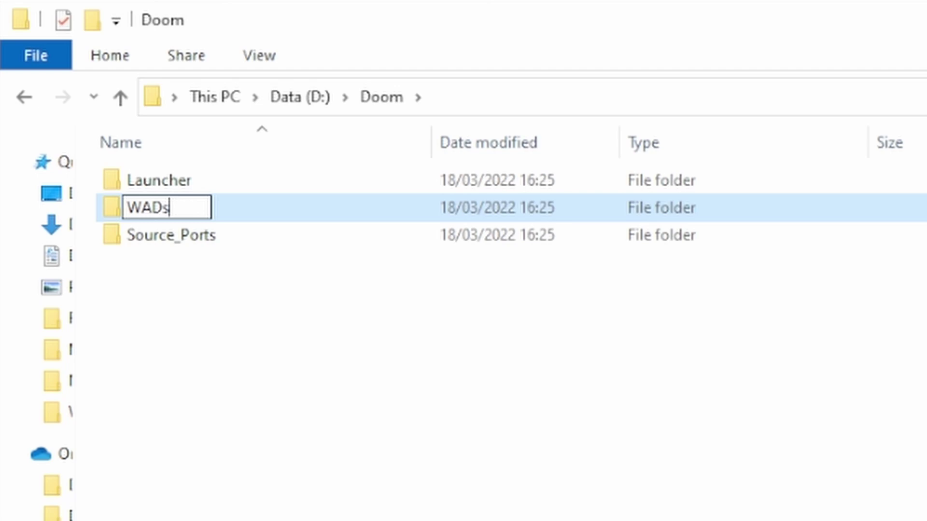
key(Return)
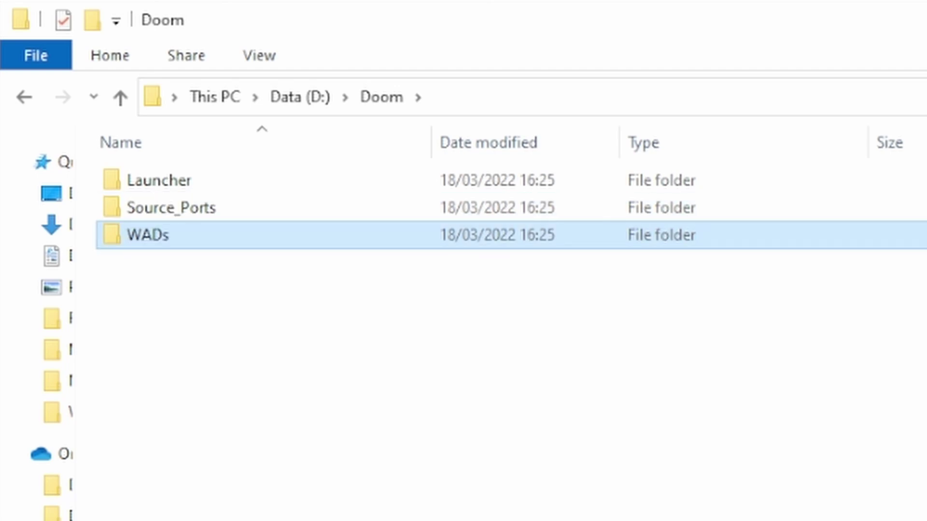
Step: Paste the copied mm_allup and Moonblood folders and the DOOM and DOOM2 WAD files into the WADs folder
key(Return)
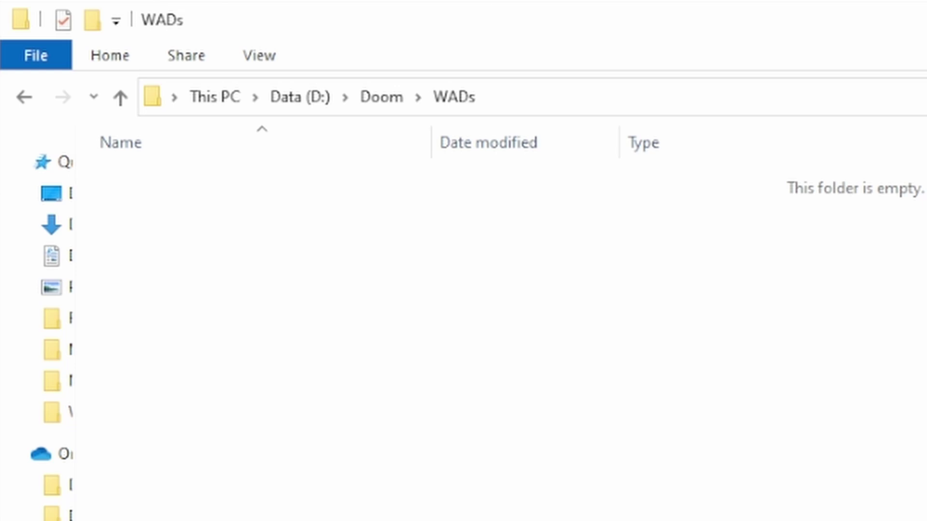
key(ctrl+v)
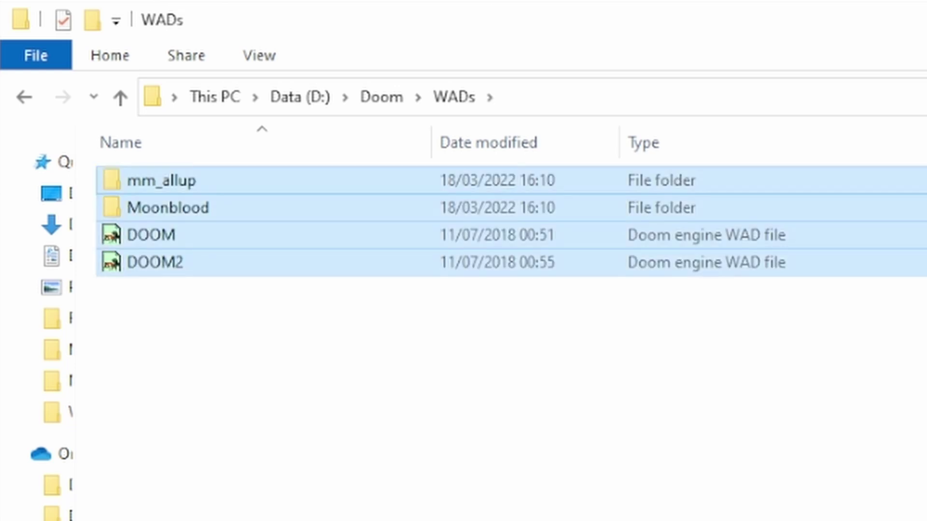
click(293, 331)
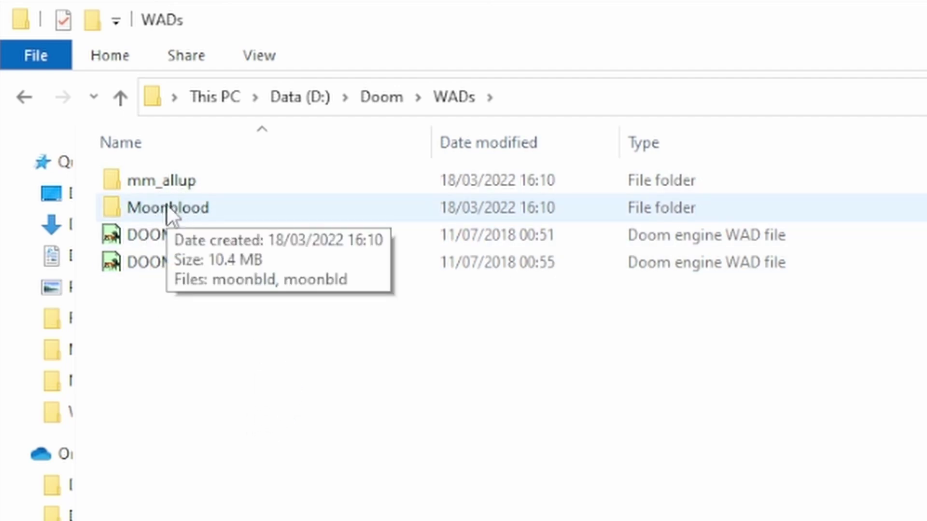
Step: Inspect the files in the Moonblood and mm_allup folders, including their full types, and return to the Doom folder
double_click(167, 205)
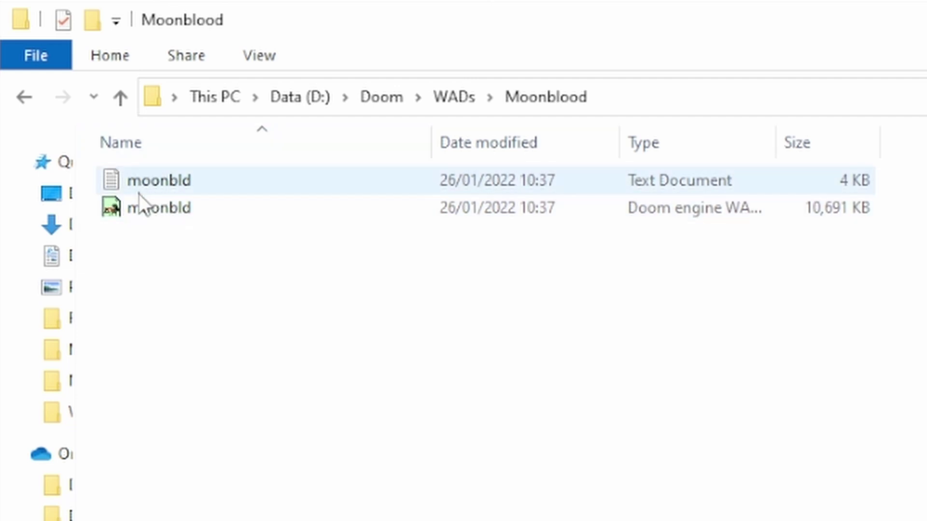
click(451, 97)
double_click(162, 180)
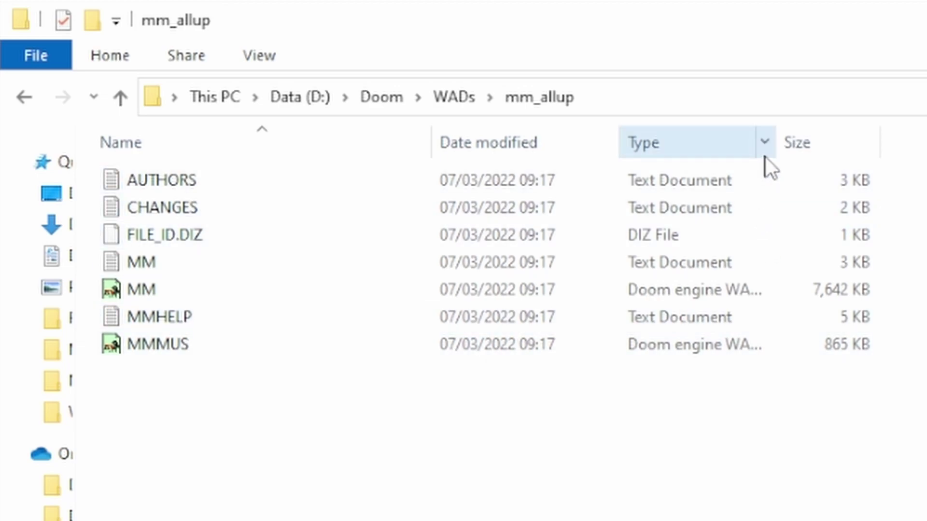
drag(777, 148, 852, 154)
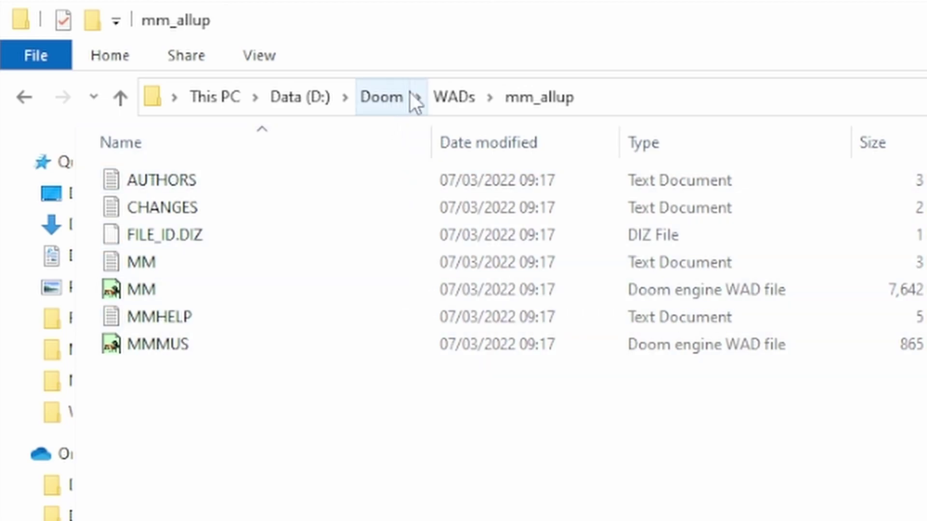
click(376, 97)
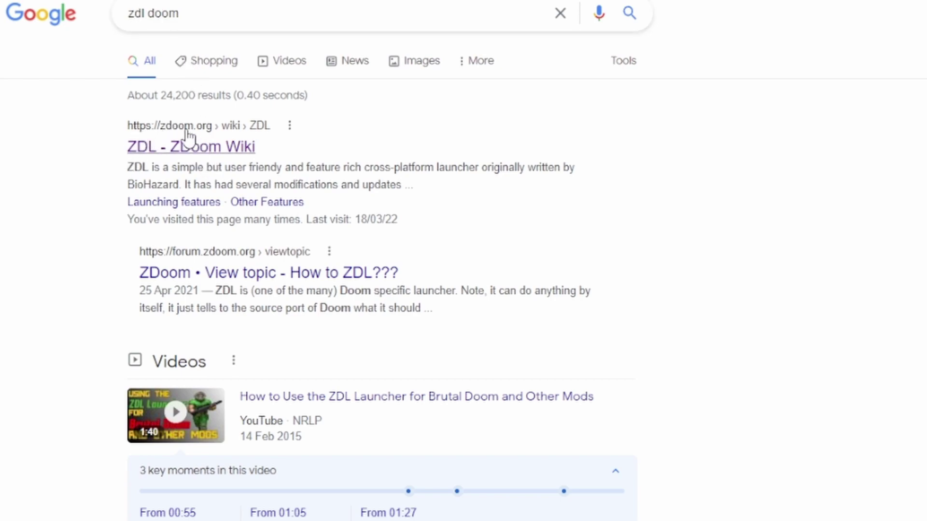
Step: Open the ZDL article on the ZDoom Wiki, check its version history, and follow the link for Lcferrum's ZDL 3-1.1
click(204, 153)
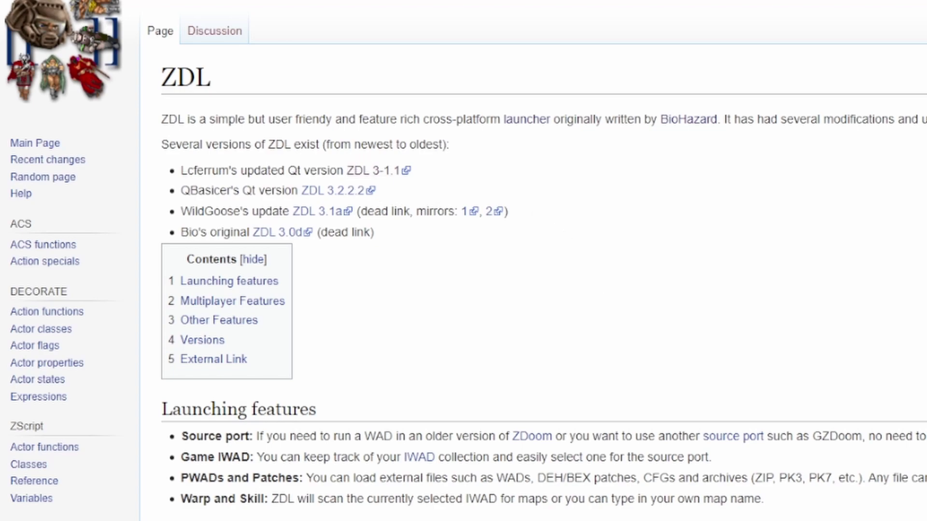
scroll(249, 308, down, 10)
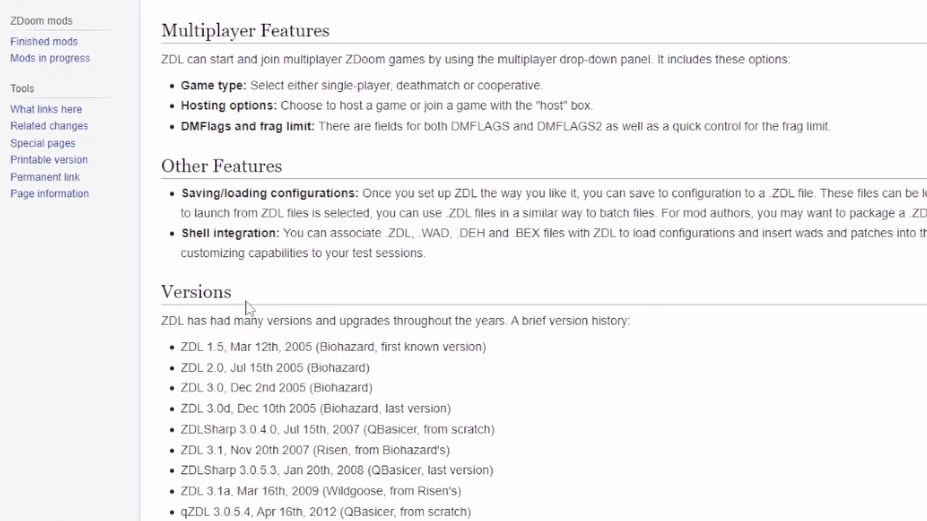
scroll(246, 307, down, 4)
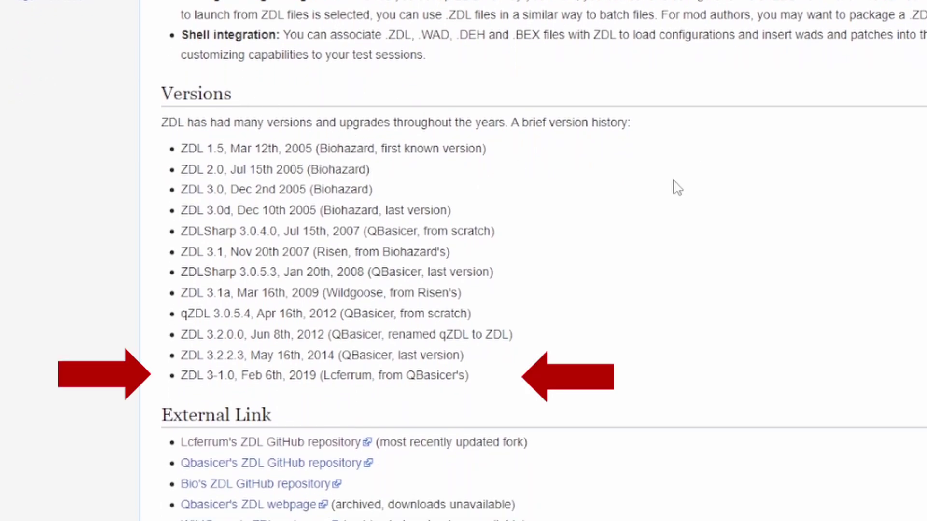
scroll(671, 186, up, 15)
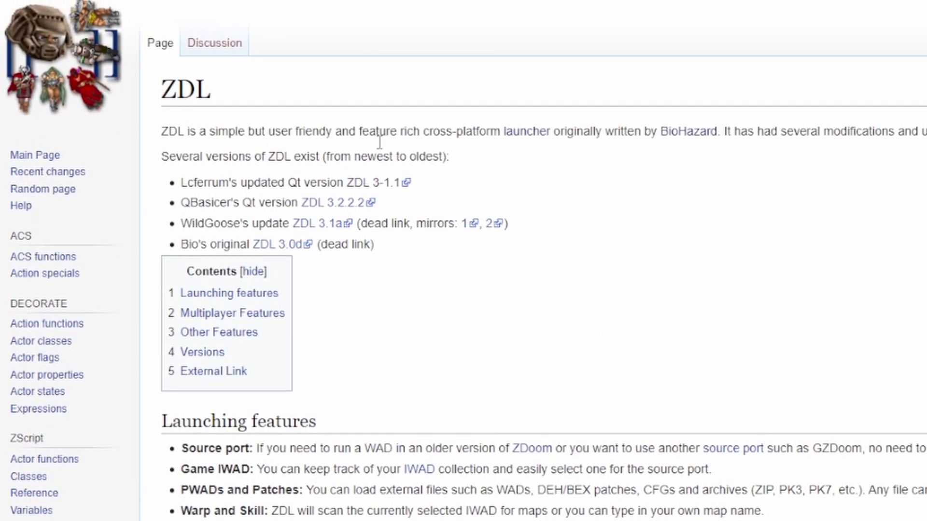
click(367, 192)
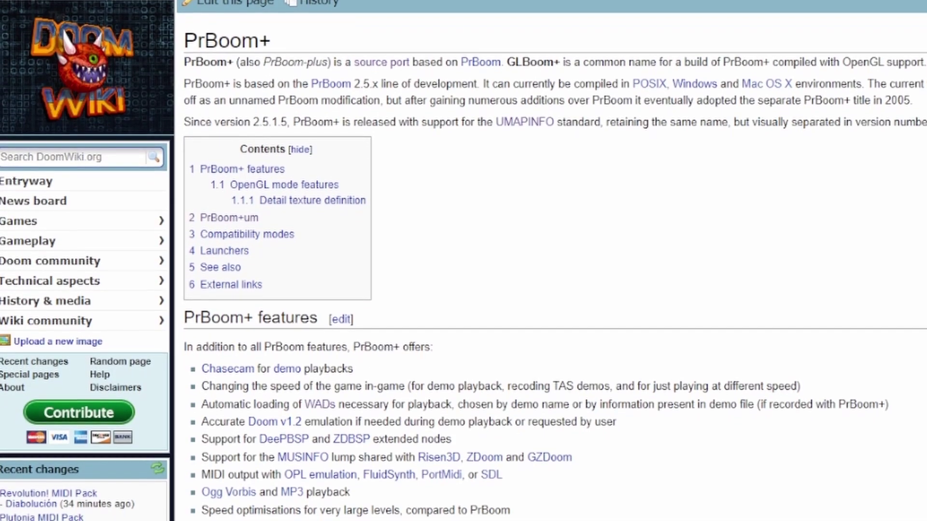
Step: Review the features and compatibility levels in the Doom Wiki's PrBoom+ article and follow its external link to the PrBoom+ site
scroll(699, 107, down, 20)
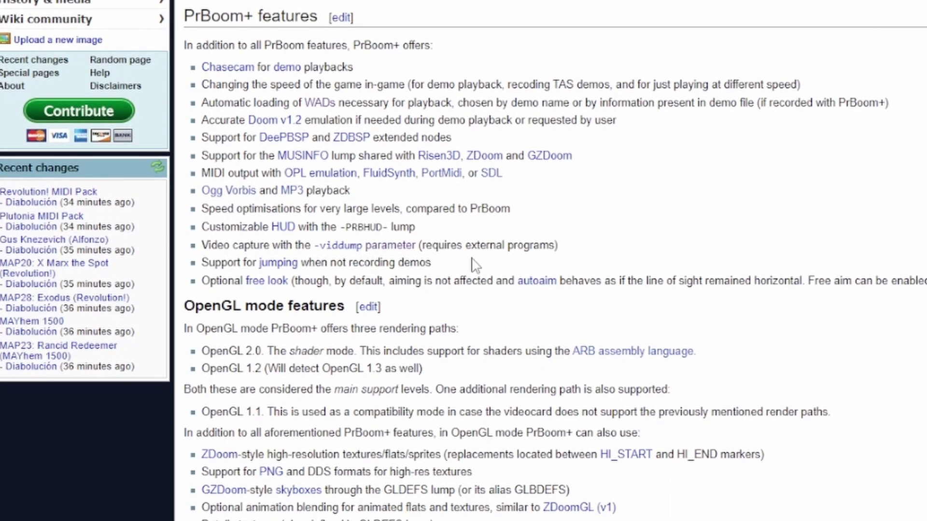
scroll(519, 326, down, 8)
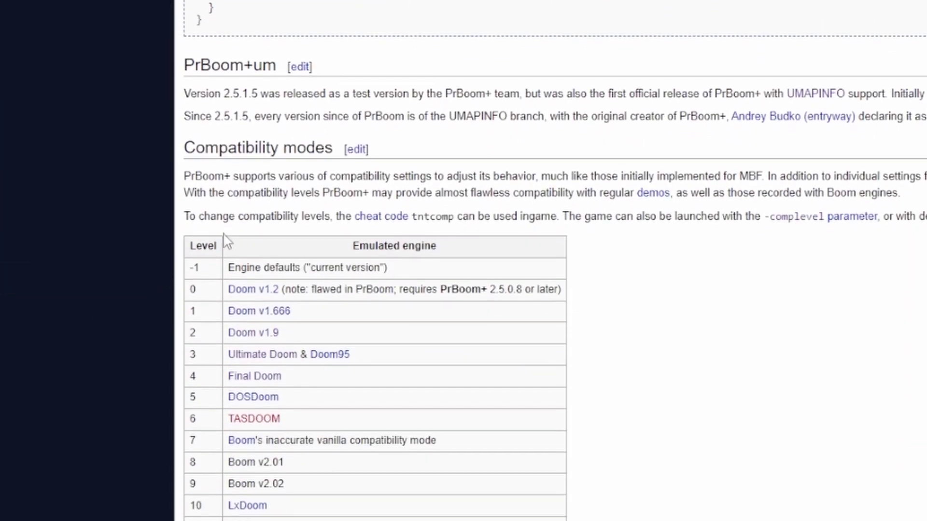
scroll(528, 482, down, 2)
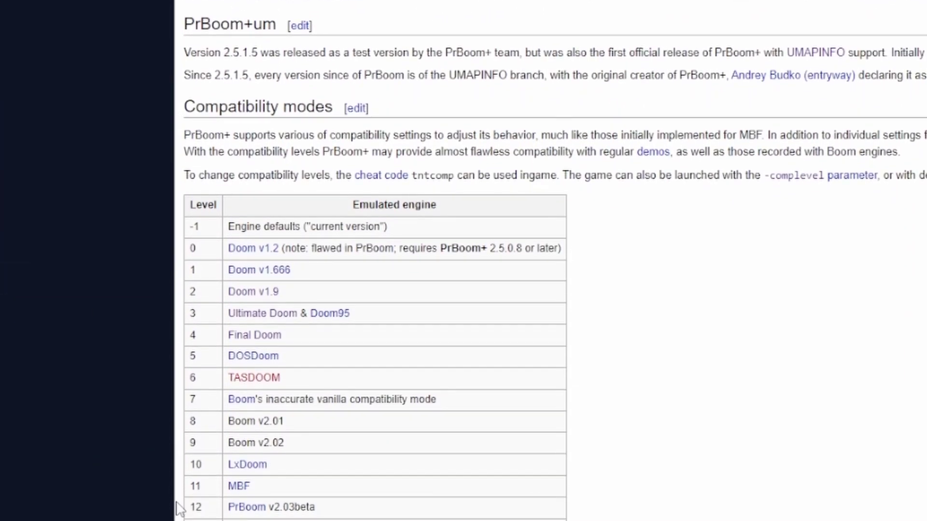
scroll(817, 464, down, 15)
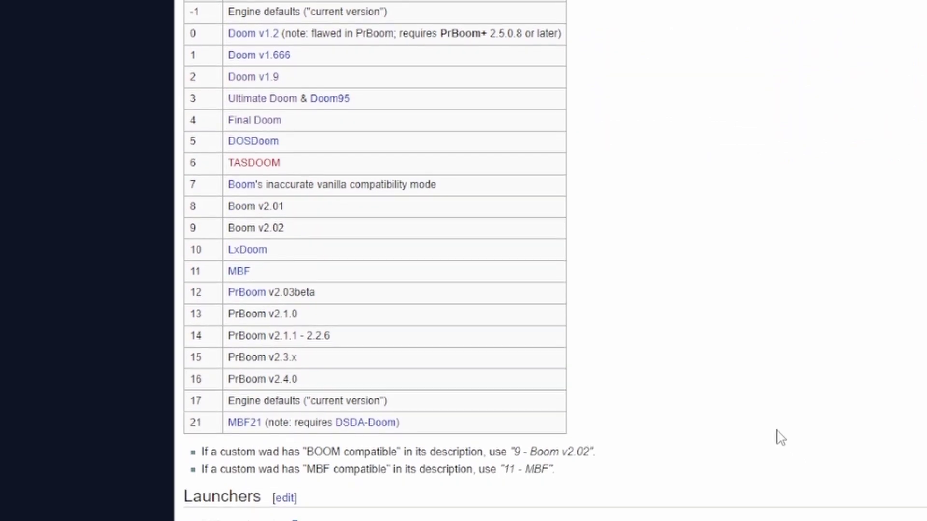
scroll(532, 376, down, 1)
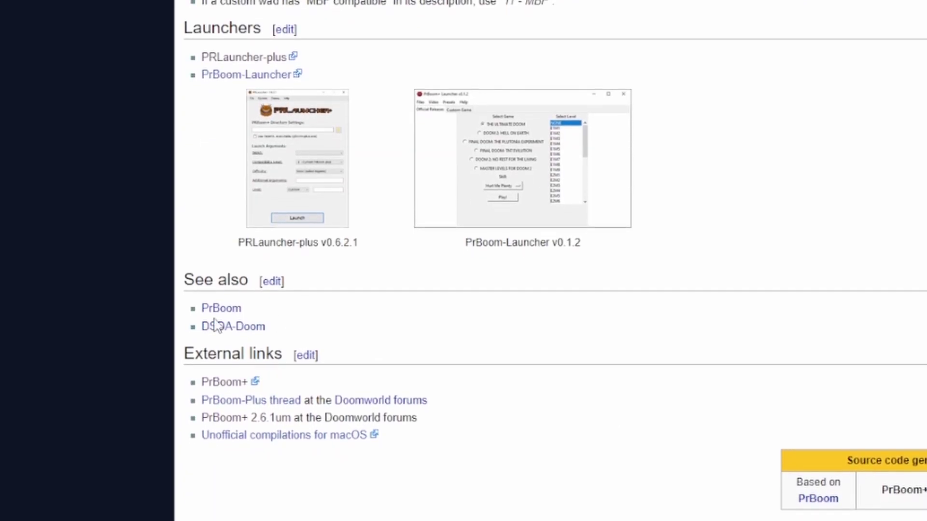
click(231, 383)
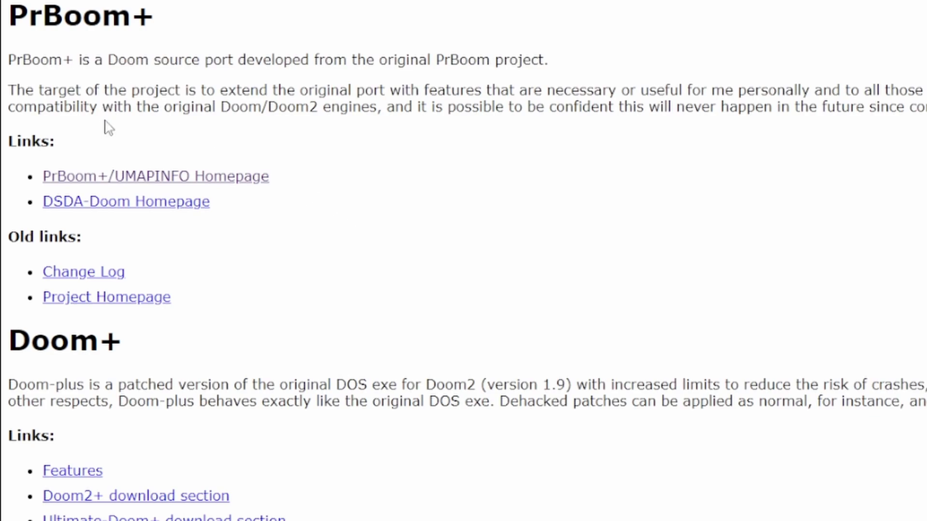
Step: Go to the PrBoom+/UMAPINFO homepage and open the PrBoom-Plus 2.6.2 release down to its downloads
click(231, 181)
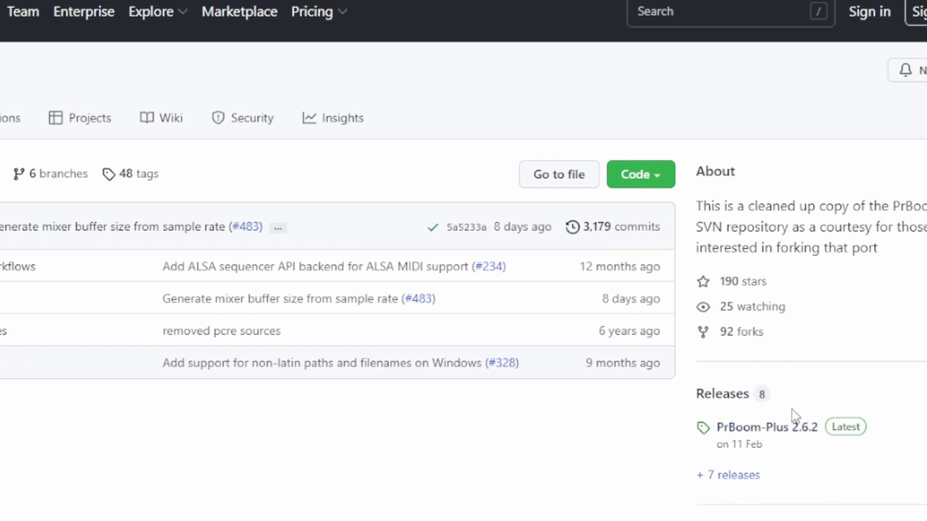
click(751, 428)
scroll(20, 305, down, 10)
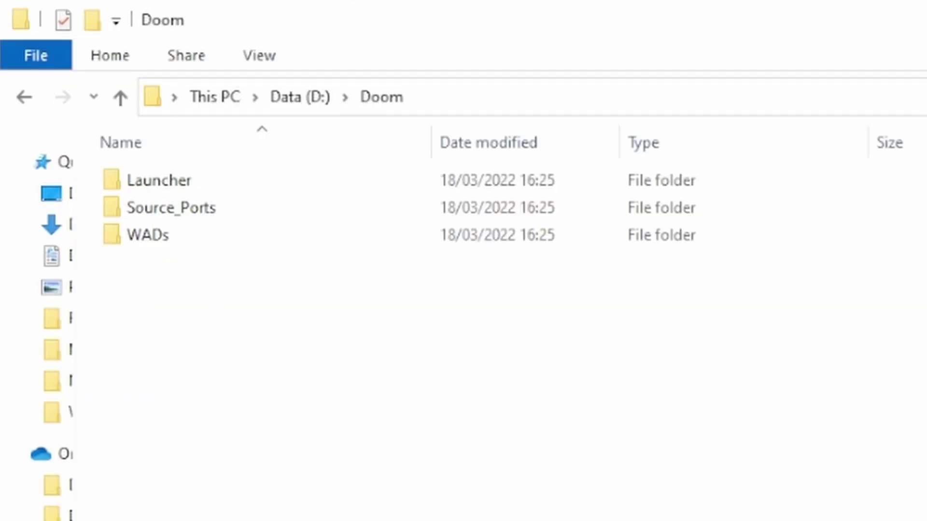
Step: Move the ZDL_3-1.1_Win_x86 archive into the Launcher folder and extract it to D:\Doom\Launcher\ZDL_3-1.1_Win_x86
drag(212, 333, 207, 180)
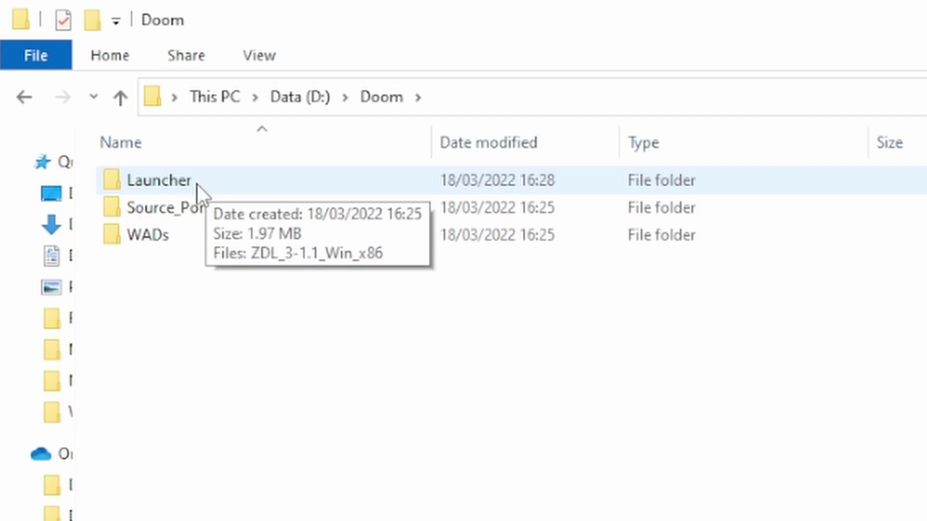
double_click(179, 180)
click(218, 188)
right_click(219, 187)
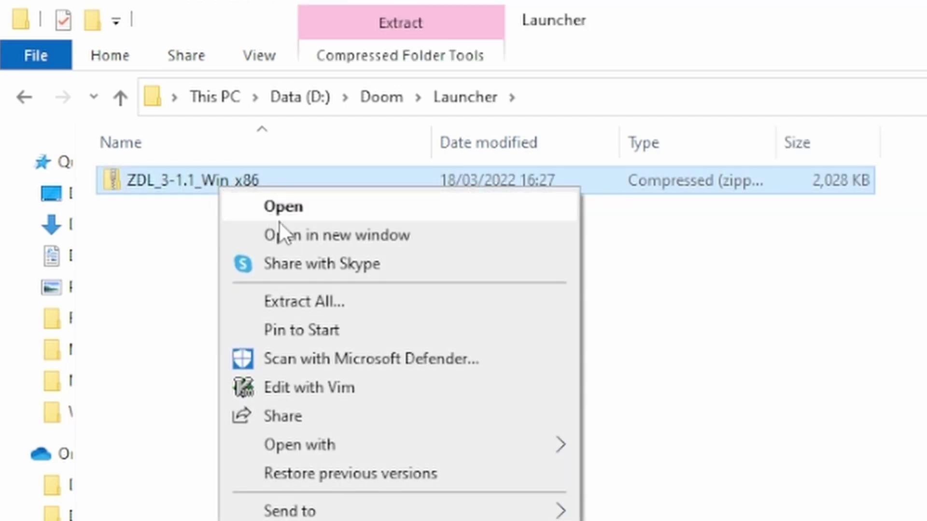
click(328, 302)
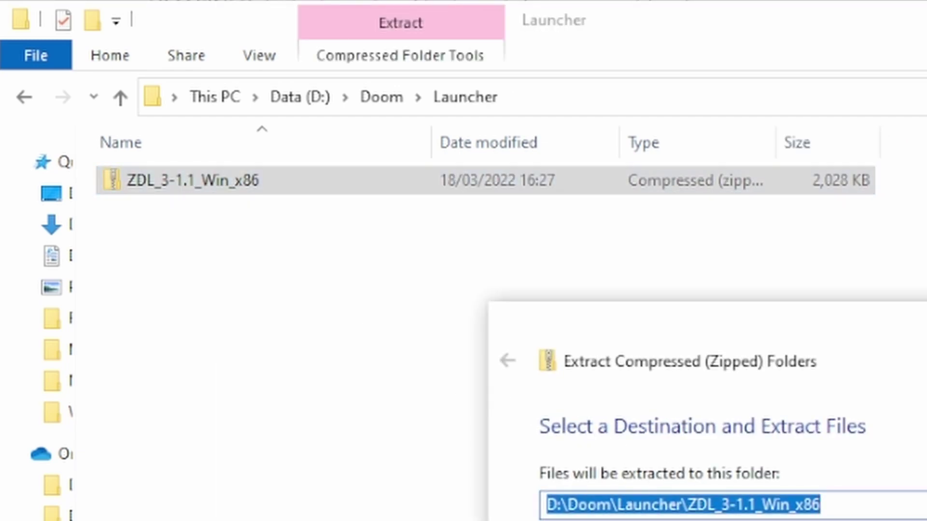
key(Tab)
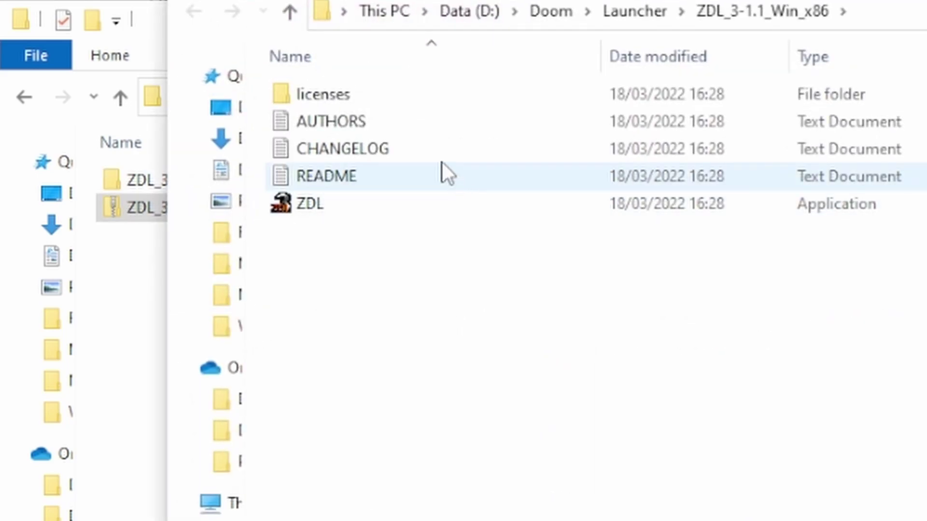
Step: Delete the ZDL_3-1.1_Win_x86 zip archive from the Launcher folder and check the contents of the extracted ZDL folder
key(alt+Tab)
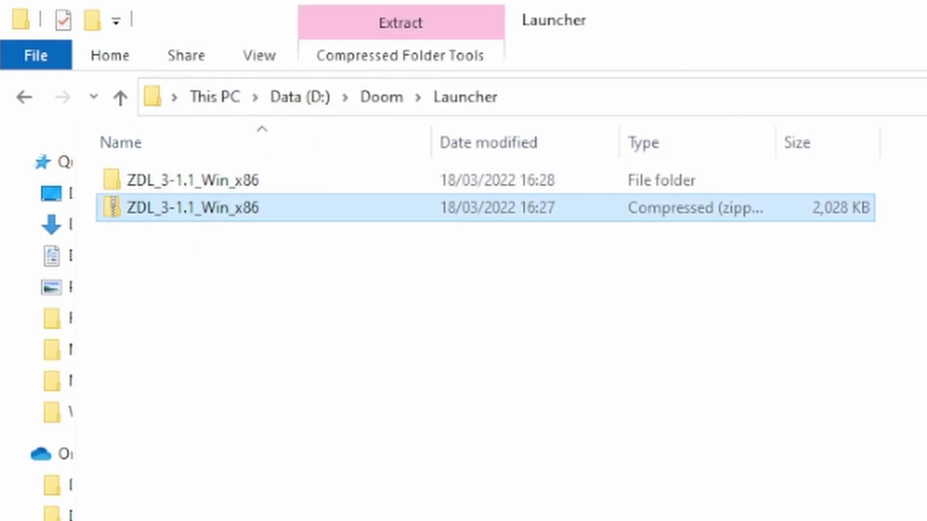
key(Delete)
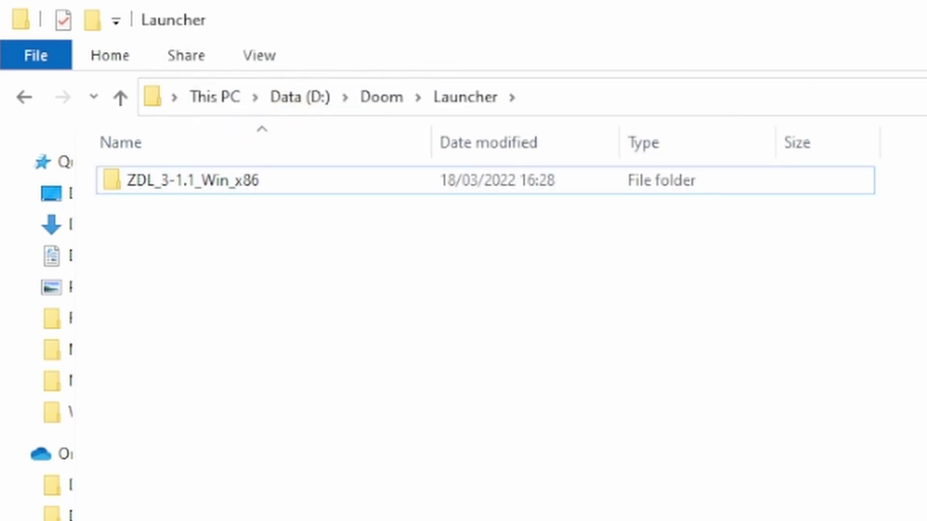
double_click(226, 179)
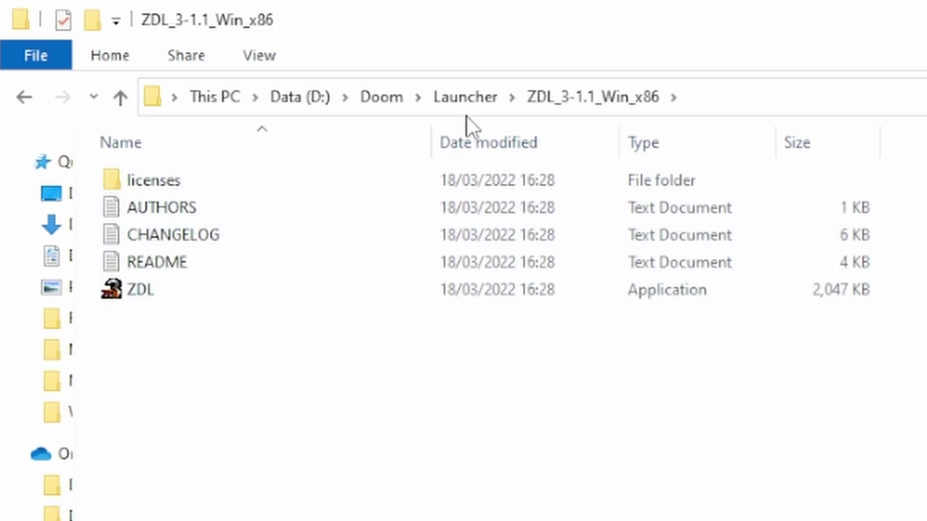
click(465, 99)
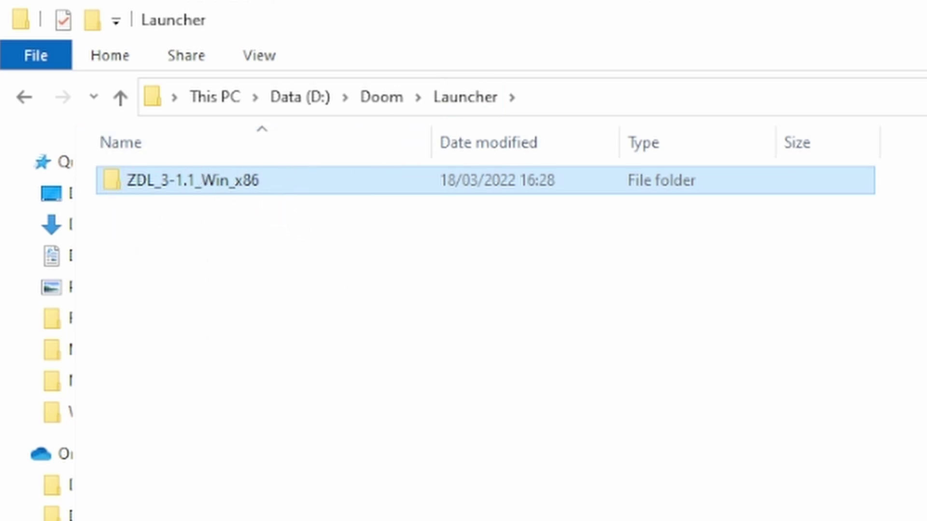
Step: Move the prboom-plus-262-w32 (1) archive into the Doom folder's Source_Ports subfolder and extract it to D:\Doom\Source_Ports\prboom-plus-262-w32
click(380, 99)
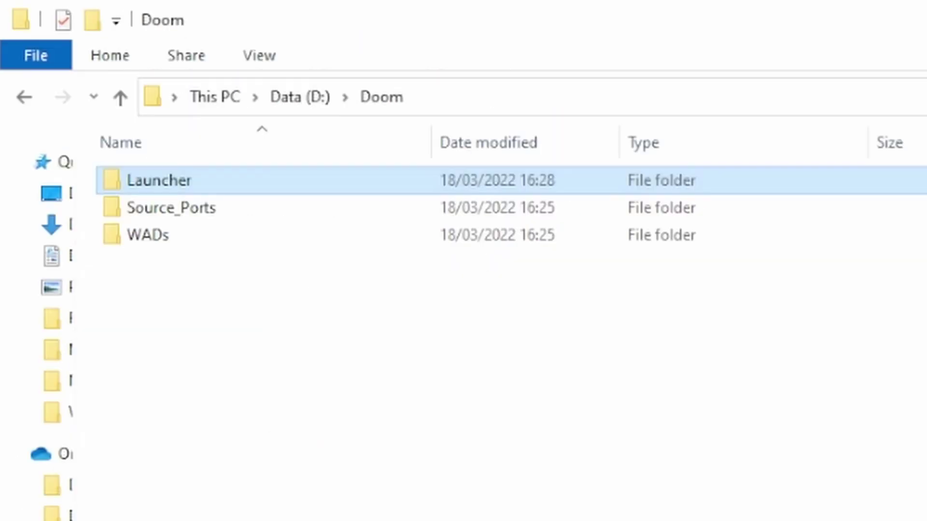
drag(281, 519, 200, 203)
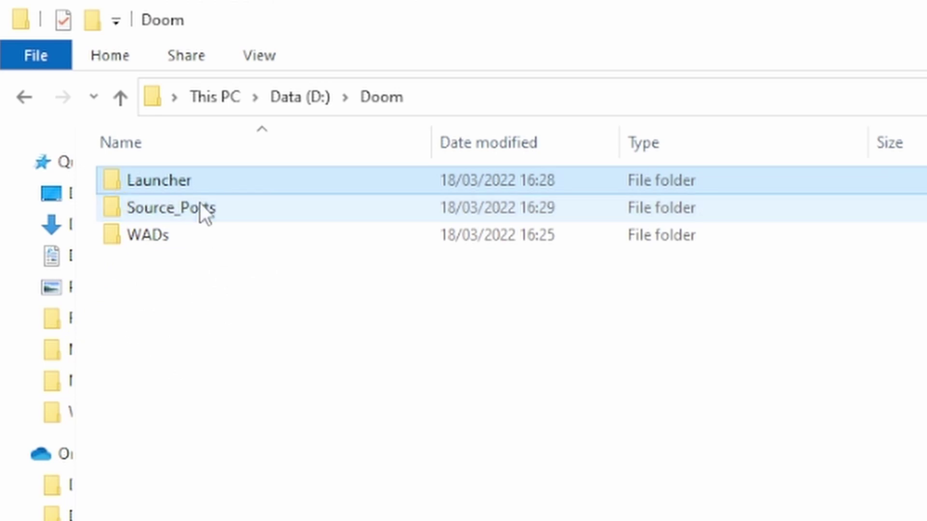
double_click(195, 204)
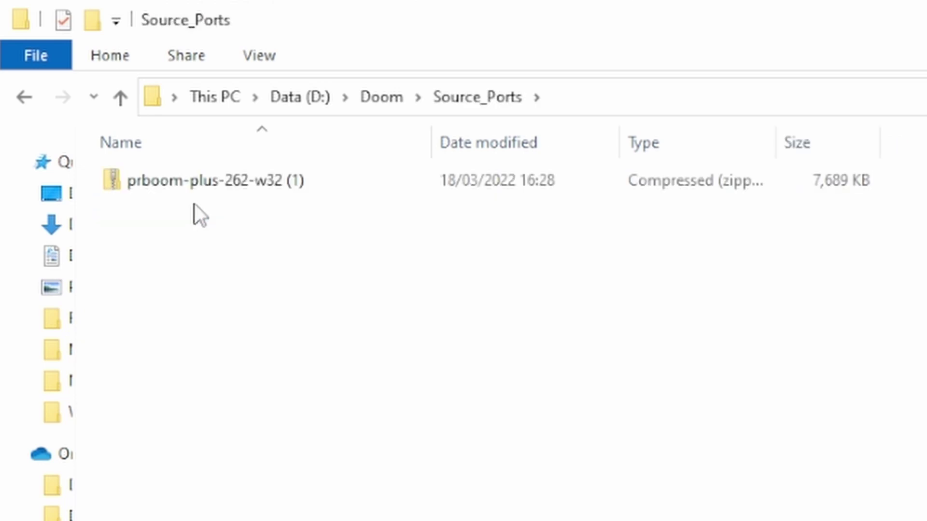
right_click(213, 181)
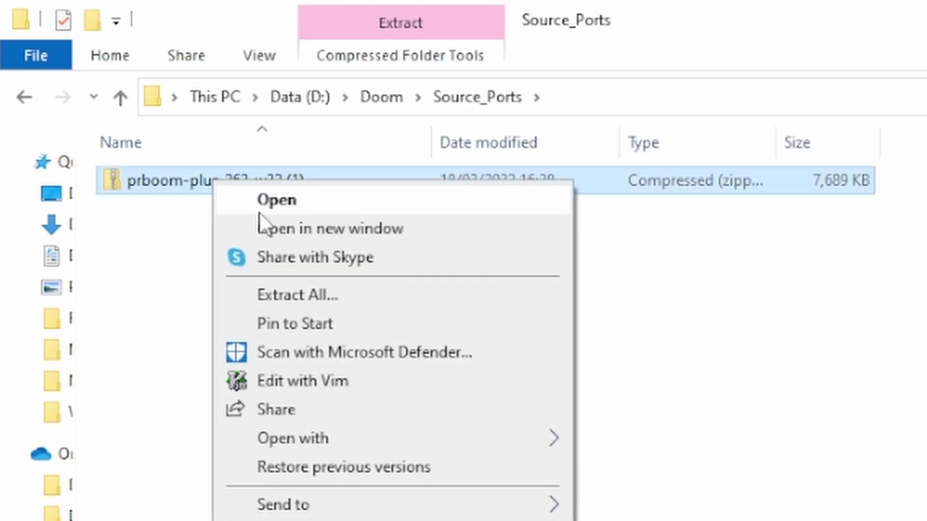
click(337, 295)
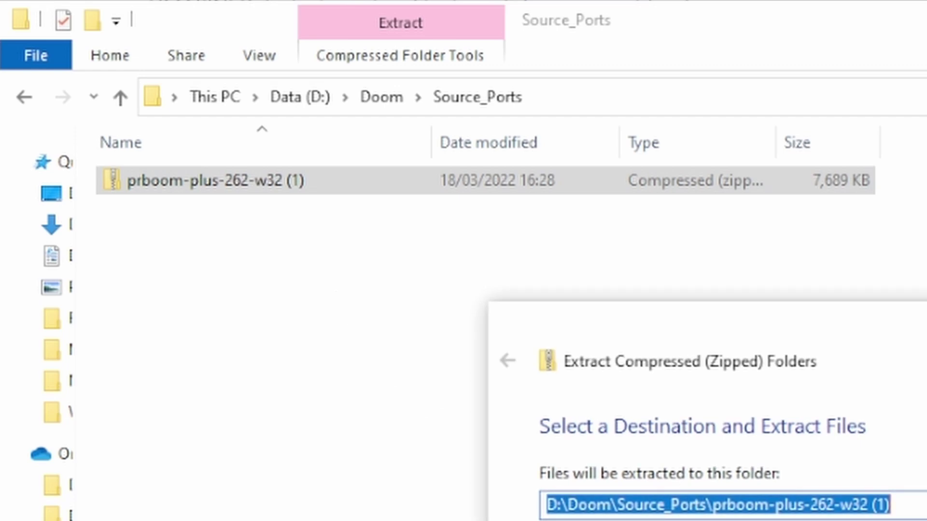
drag(868, 504, 910, 512)
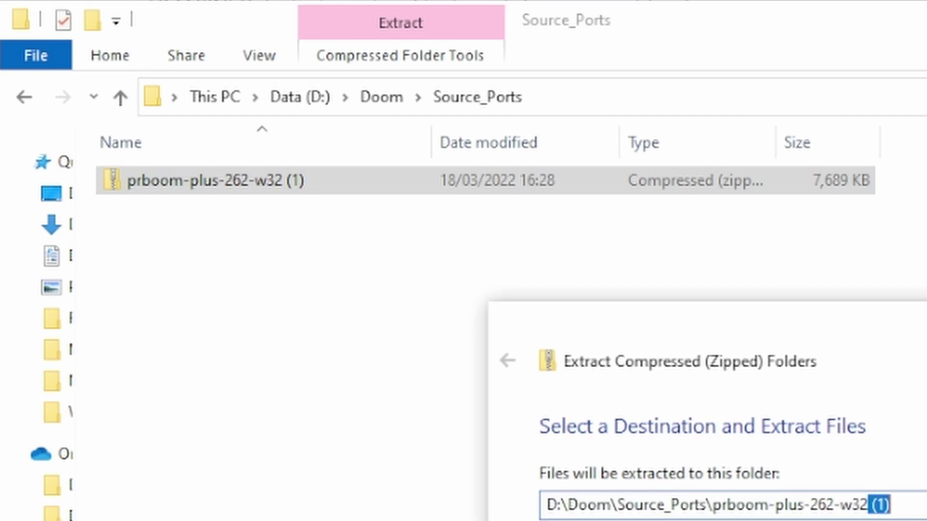
key(BackSpace)
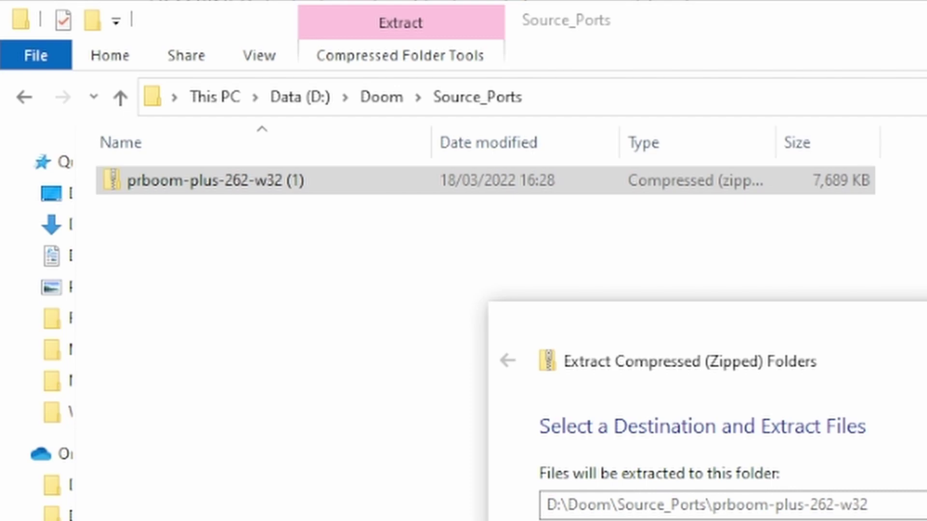
key(Return)
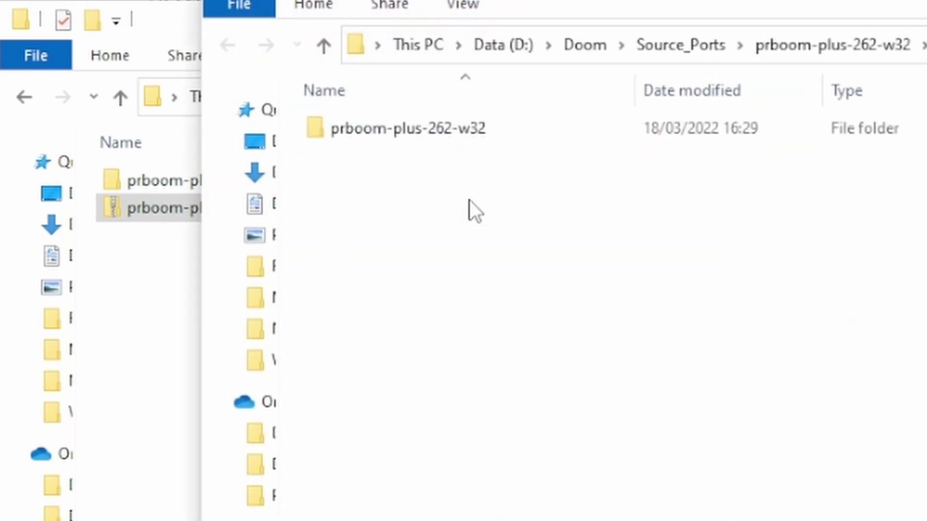
Step: Close the extracted files' window, delete the prboom-plus-262-w32 (1) archive from Source_Ports and return to the Doom folder
key(alt+F4)
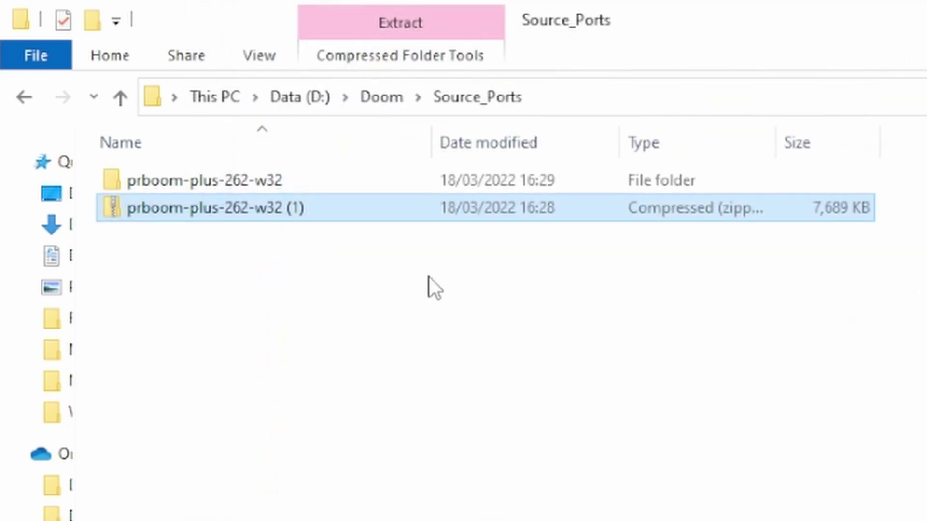
key(Delete)
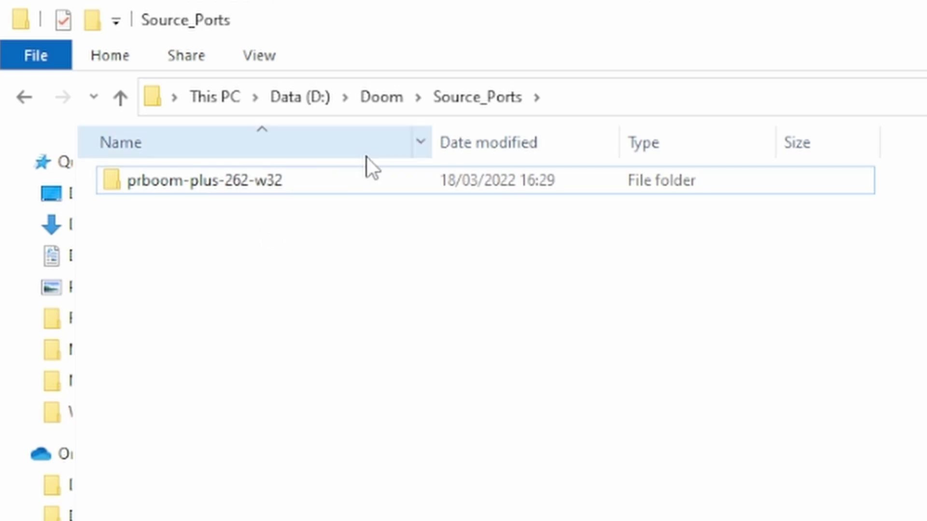
click(380, 94)
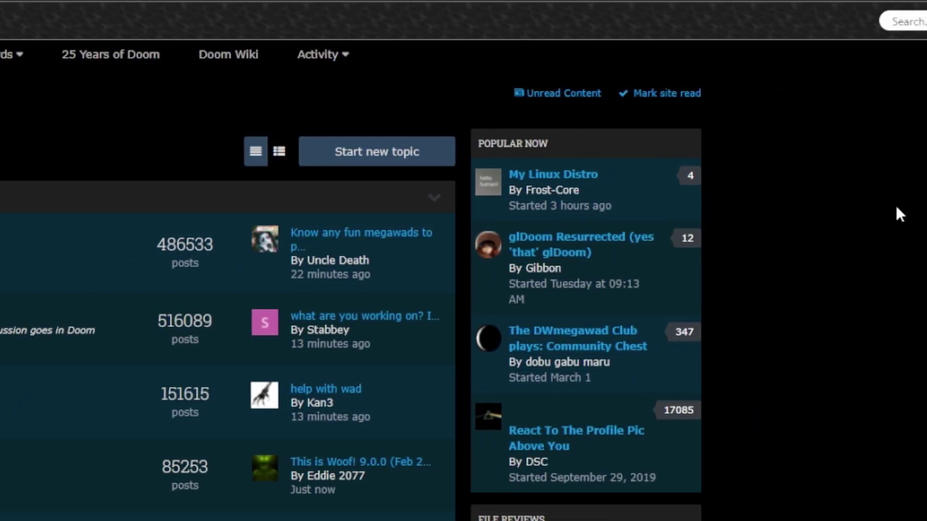
Step: Search the Doomworld site for moonblood, open the Moonblood megawad's file entry and review its description, text file and reviews
click(903, 22)
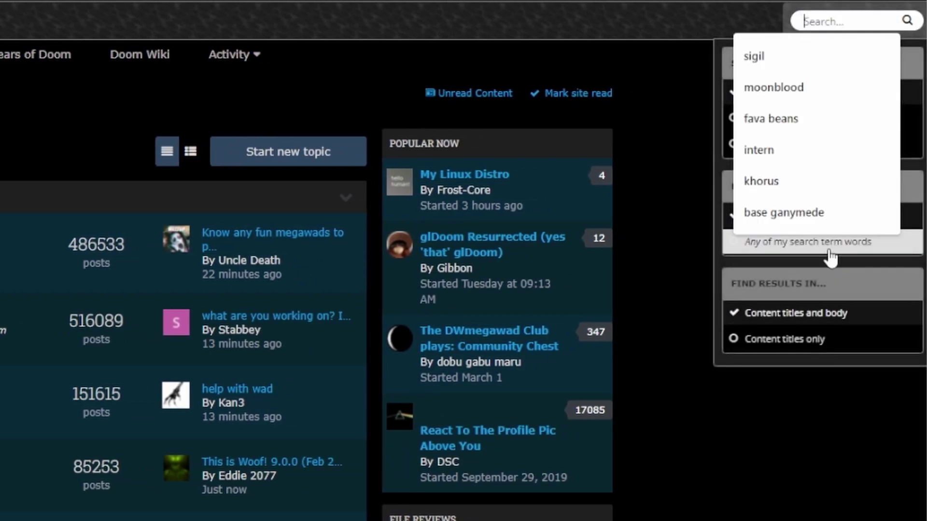
text(moonblood)
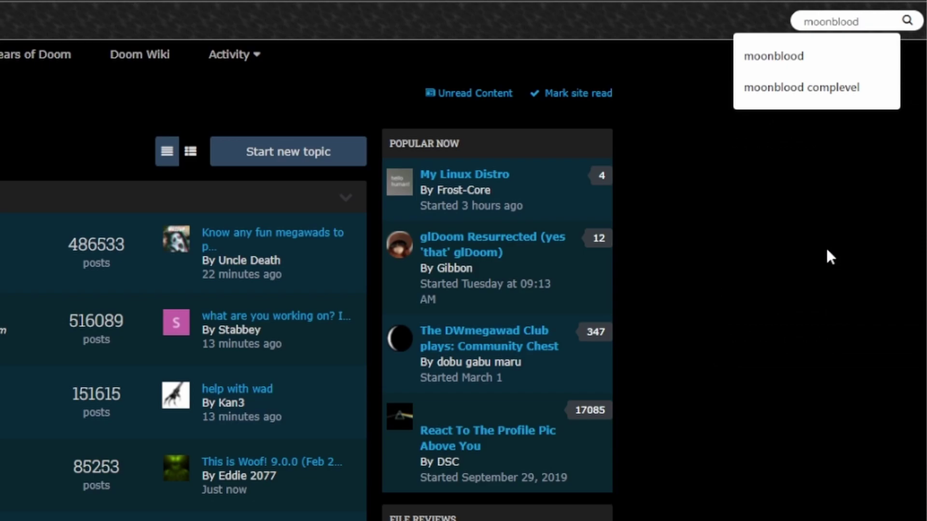
key(Return)
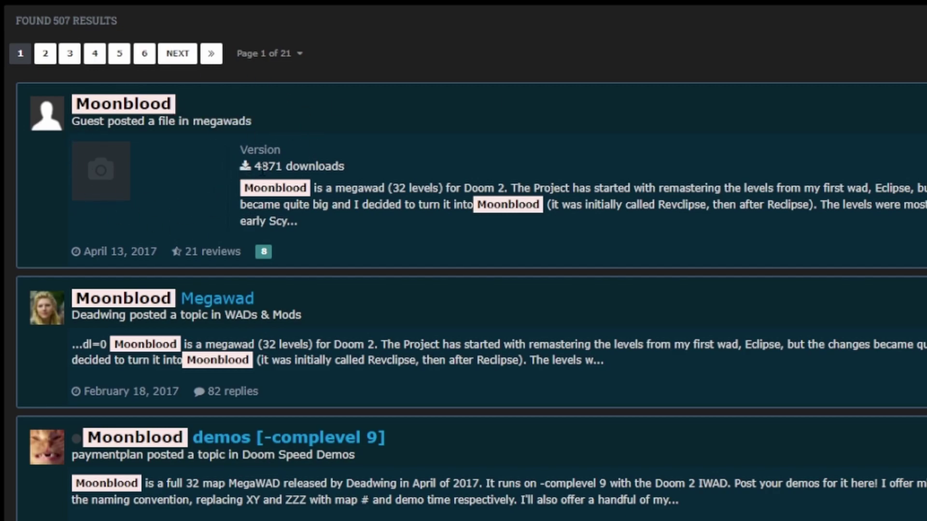
click(124, 104)
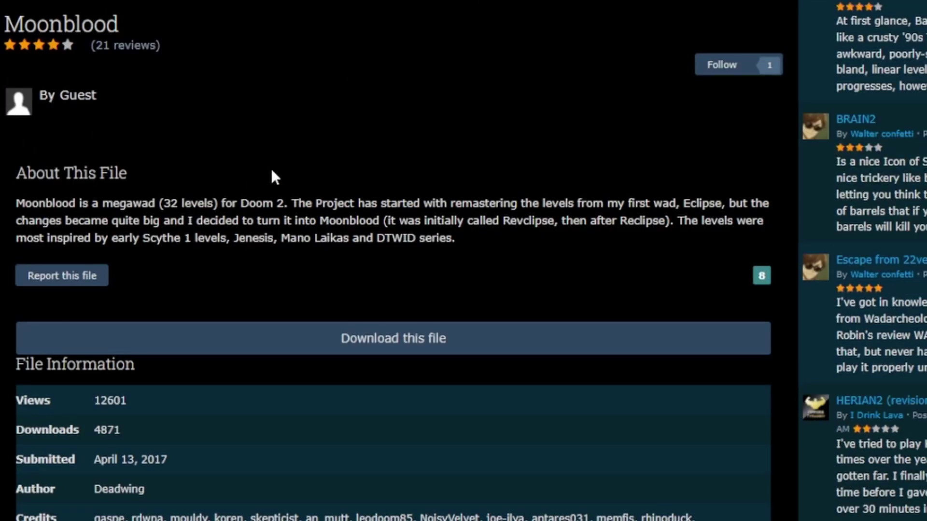
scroll(331, 140, down, 10)
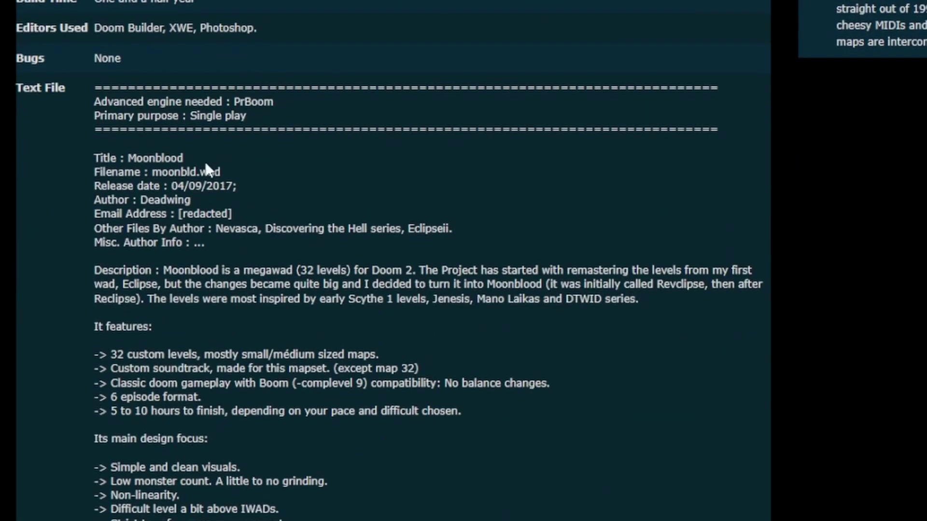
scroll(310, 348, down, 10)
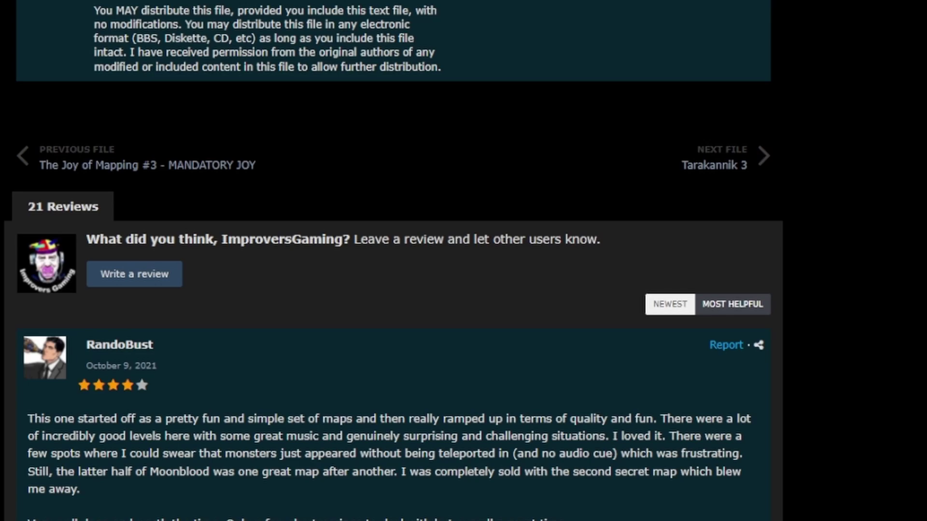
scroll(393, 261, up, 20)
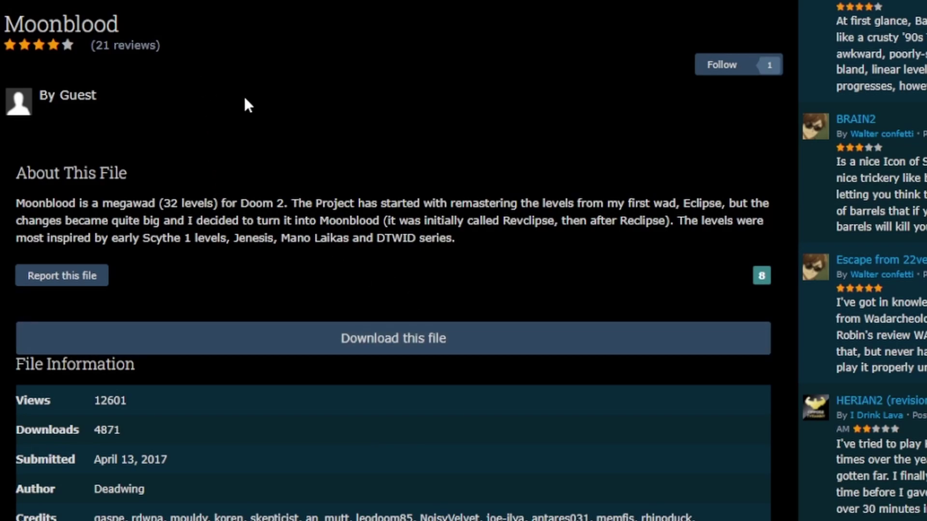
Step: Open Doomworld's legacy /idgames database and search it by title for moonblood
scroll(244, 99, up, 2)
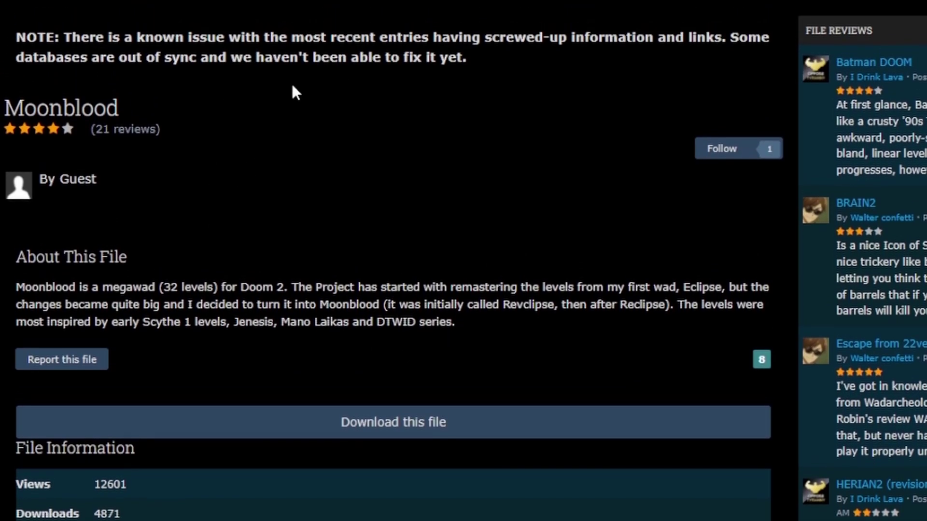
scroll(292, 86, up, 2)
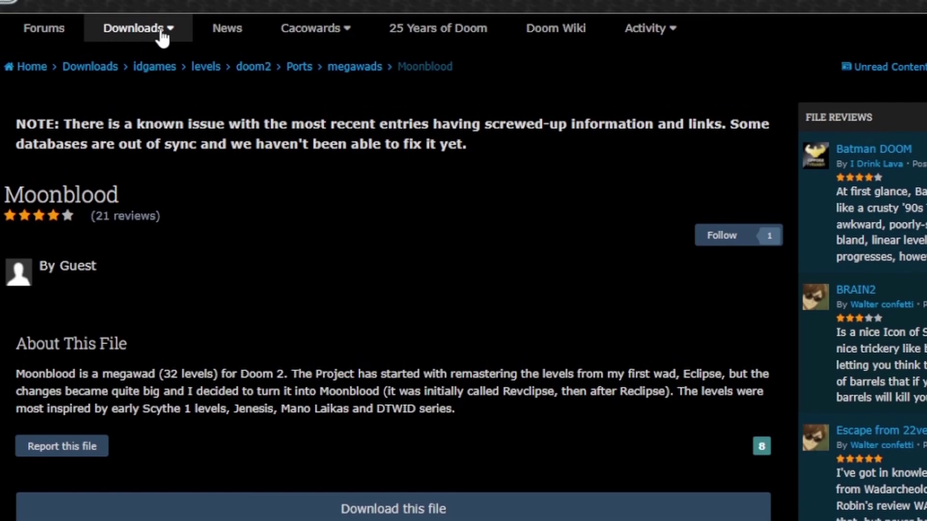
click(169, 55)
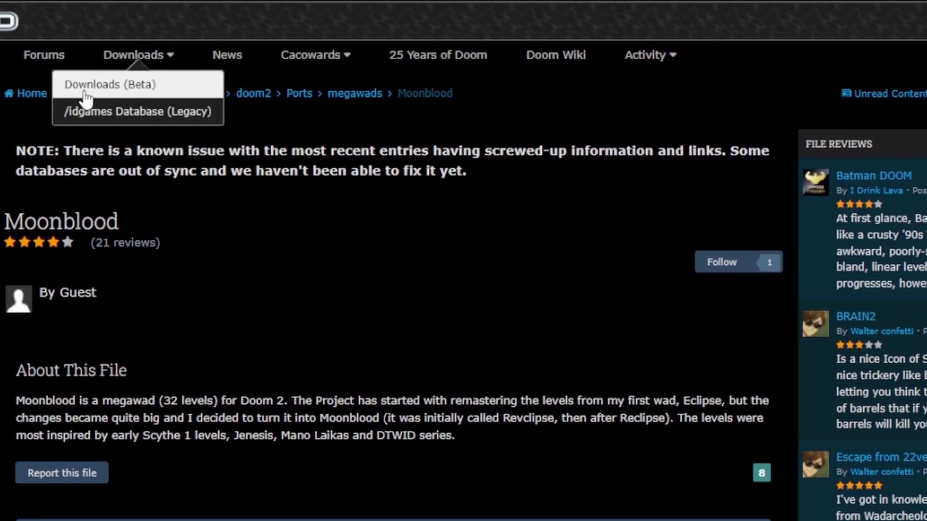
click(156, 113)
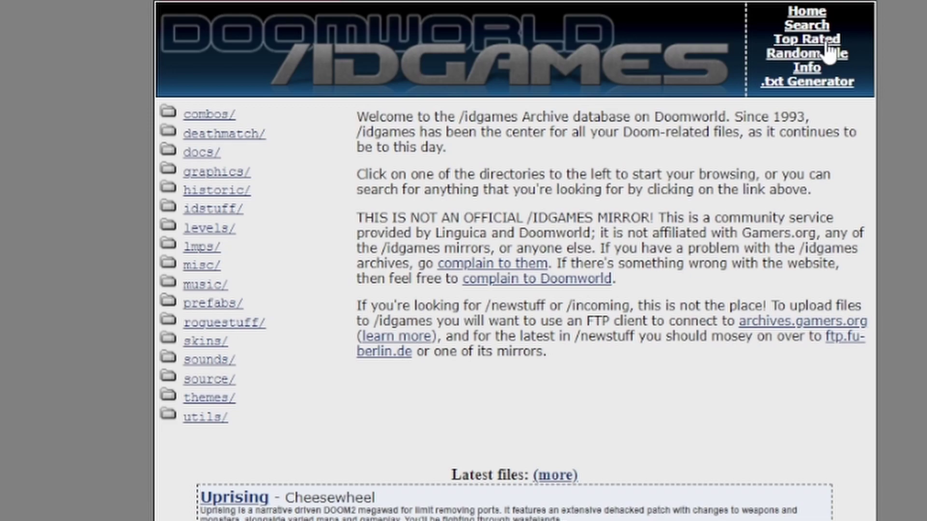
click(815, 27)
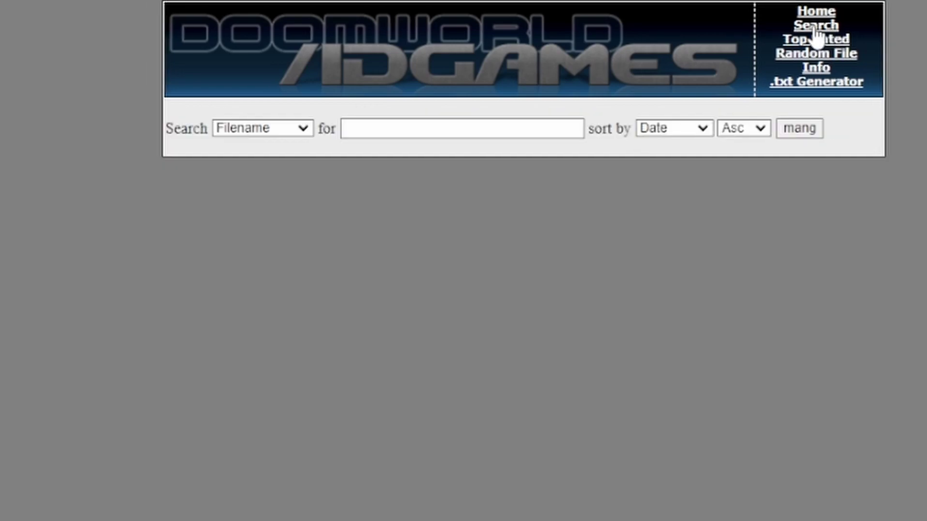
click(269, 130)
click(259, 161)
click(373, 128)
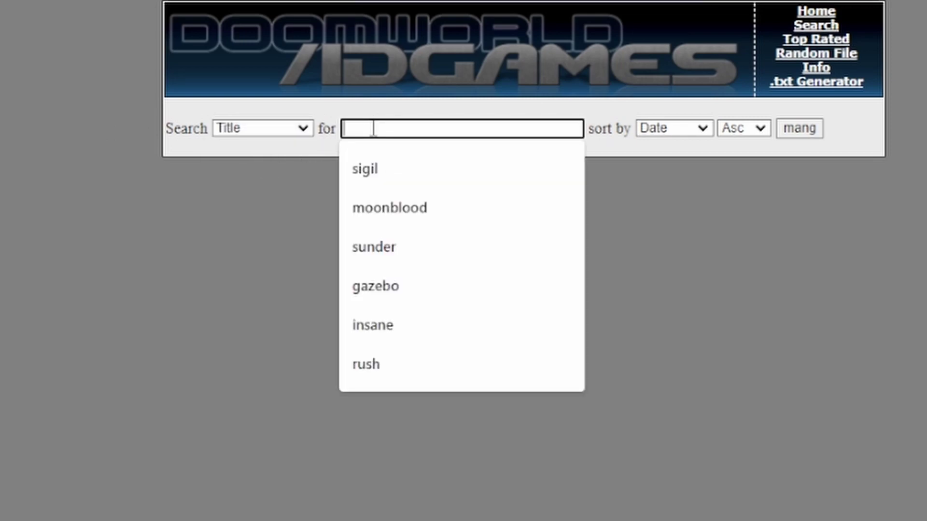
text(moonblood)
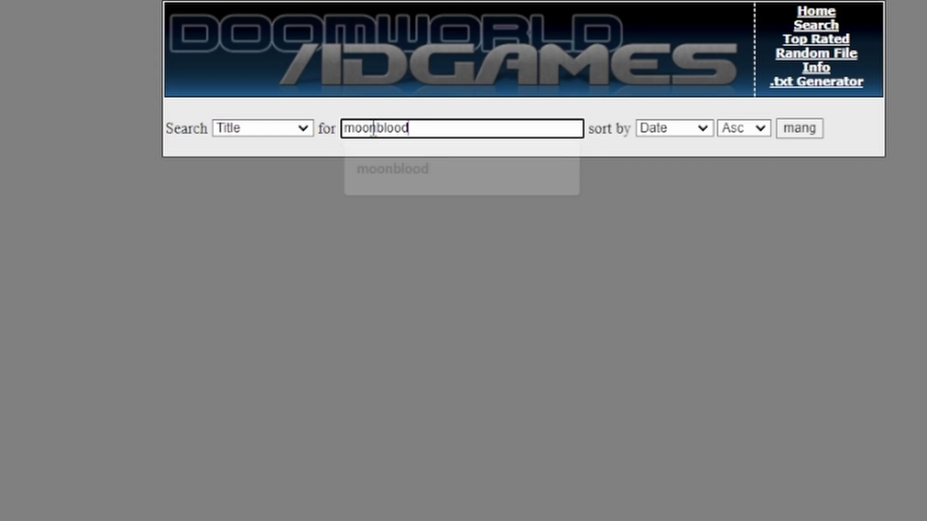
key(Return)
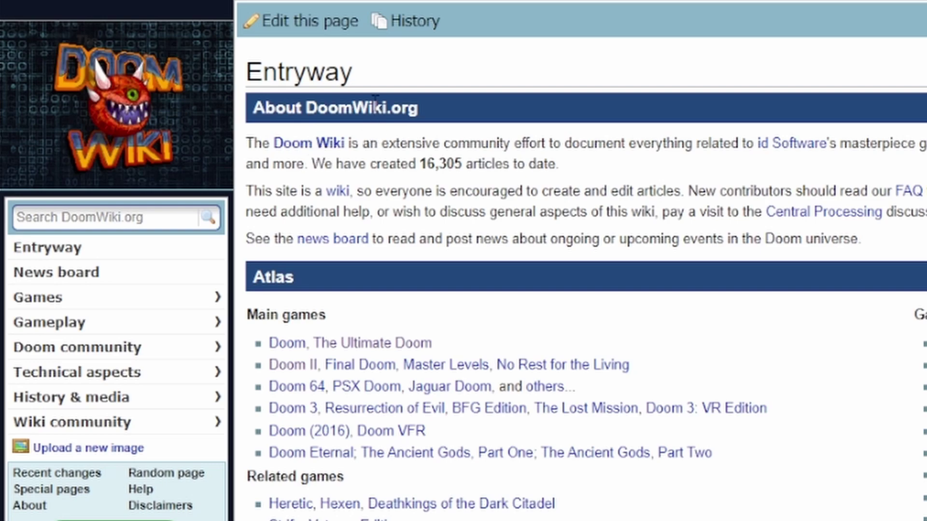
Step: Look up moonblood on the Doom Wiki and follow the article's Doomworld/idgames link to the download page
click(119, 217)
text(moonblood)
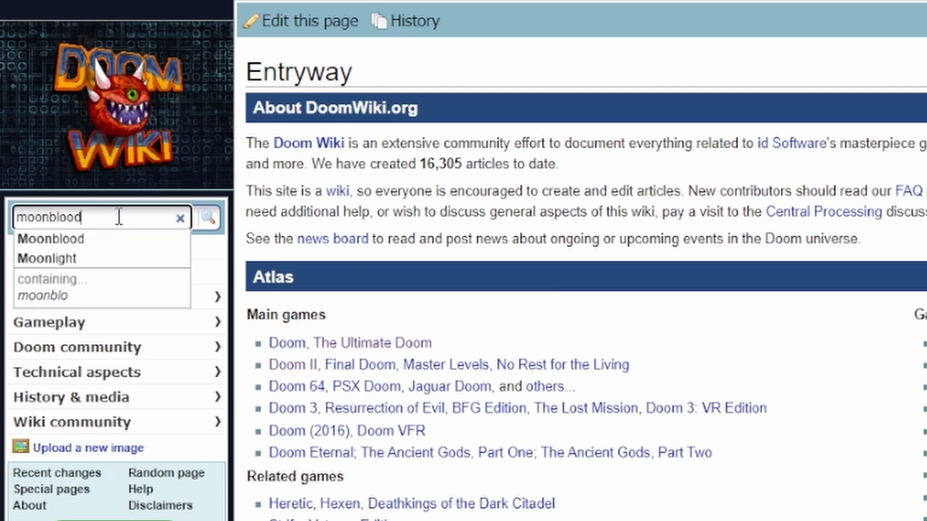
key(Return)
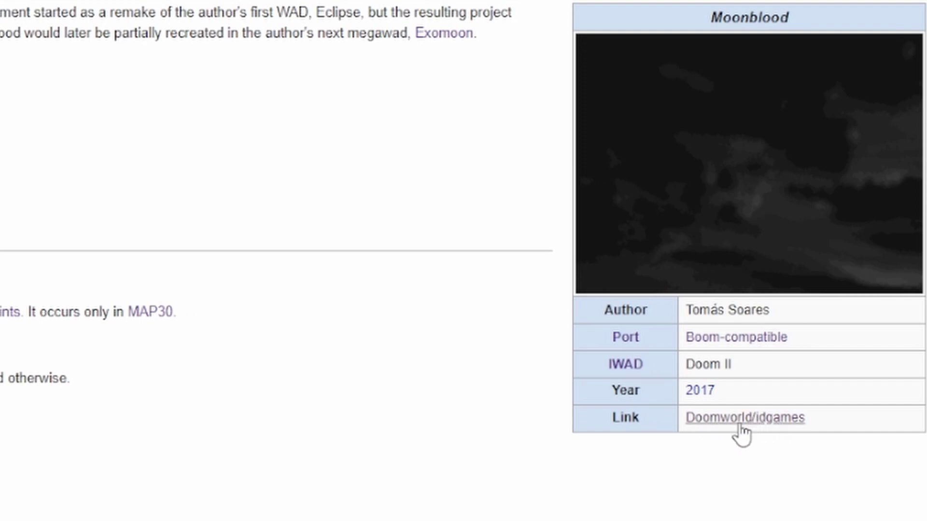
click(735, 424)
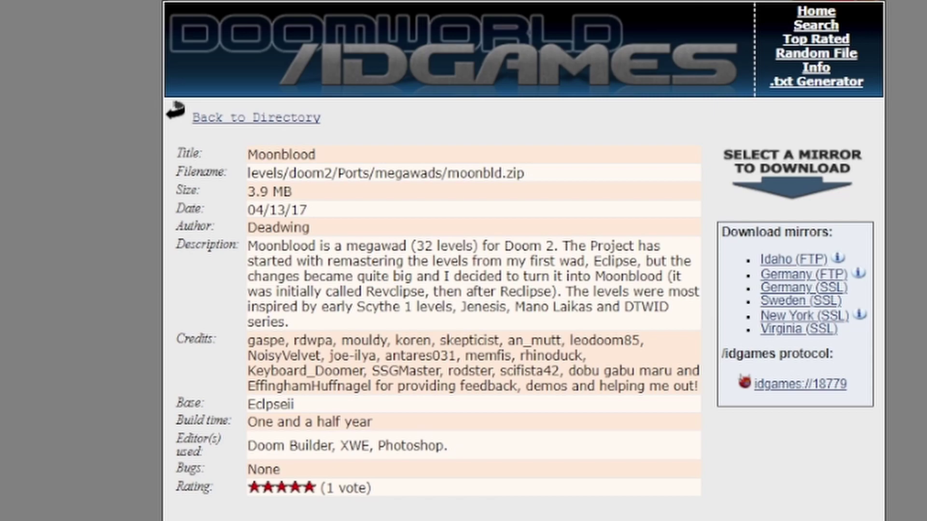
key(Right)
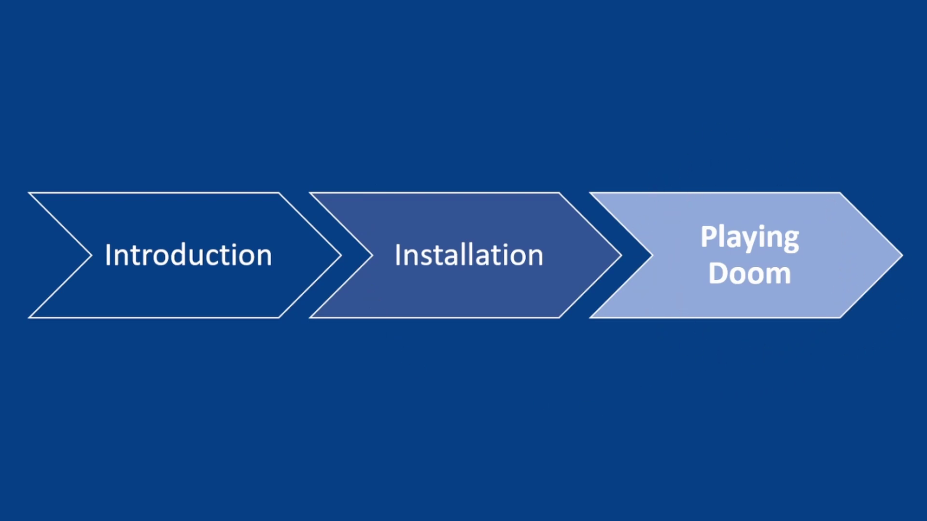
key(Right)
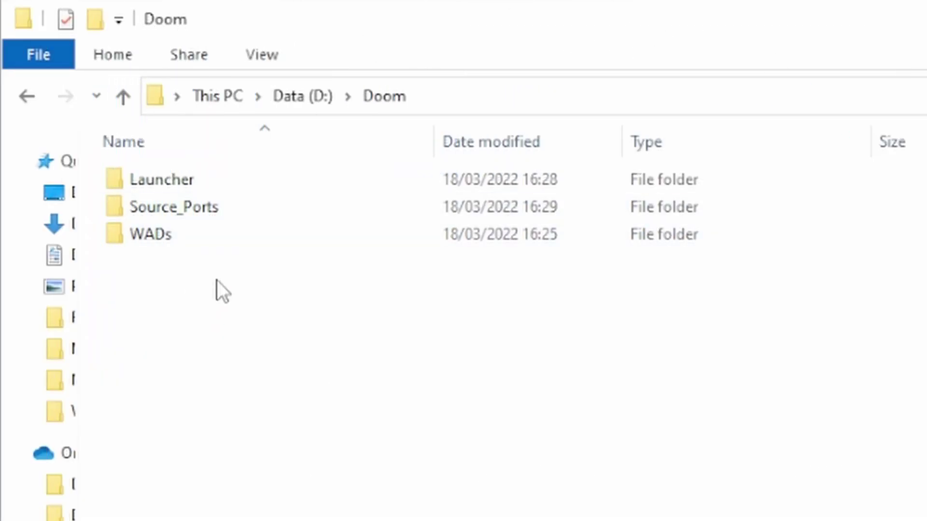
Step: Open the ZDL_3-1.1_Win_x86 folder inside Launcher and start the ZDL application
double_click(180, 177)
double_click(180, 178)
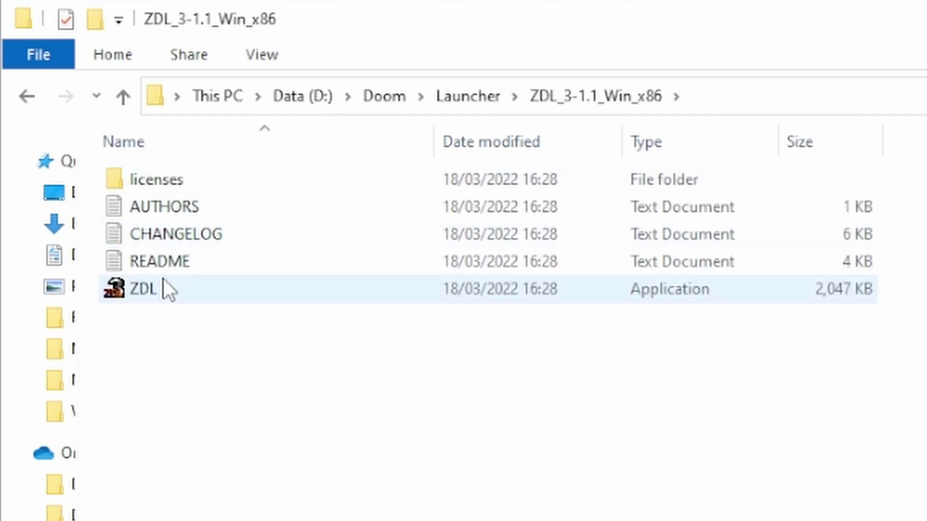
click(149, 289)
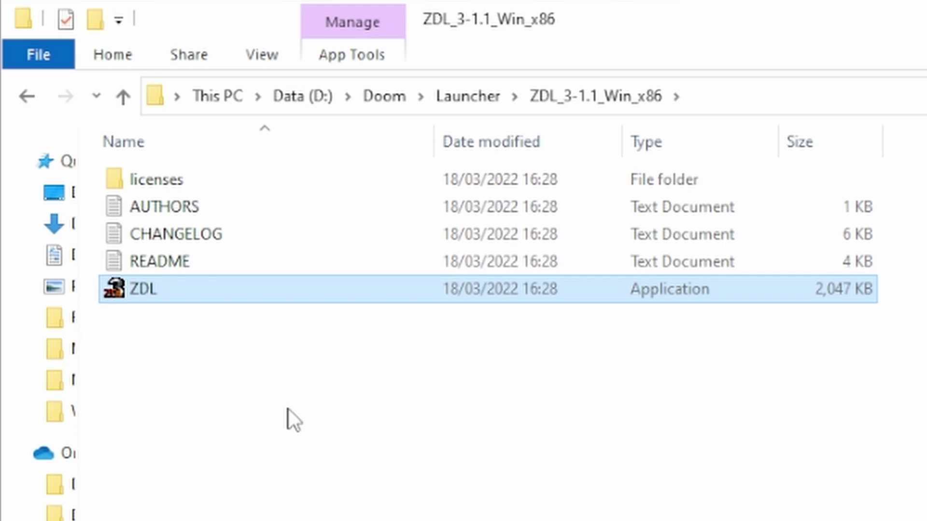
key(Return)
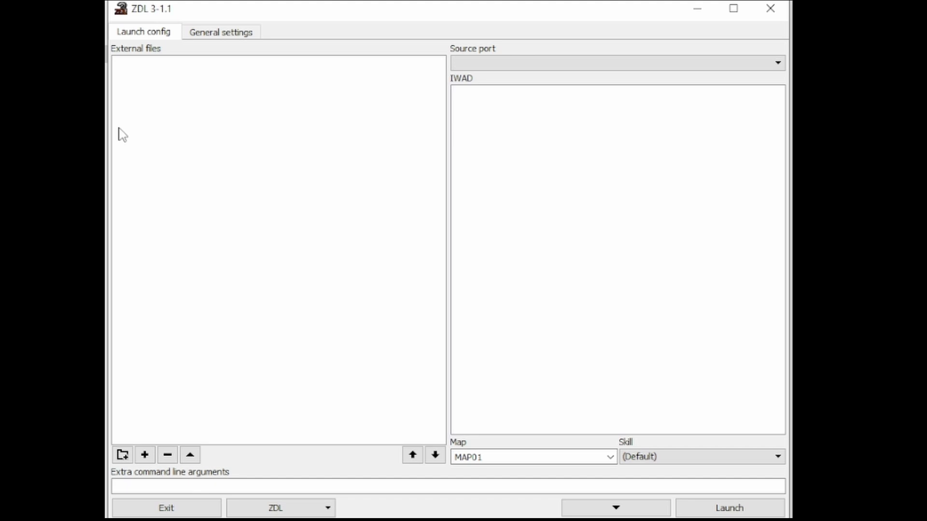
Step: Add prboom-plus from the prboom-plus-262-w32 folder as a source port in ZDL's general settings
click(238, 32)
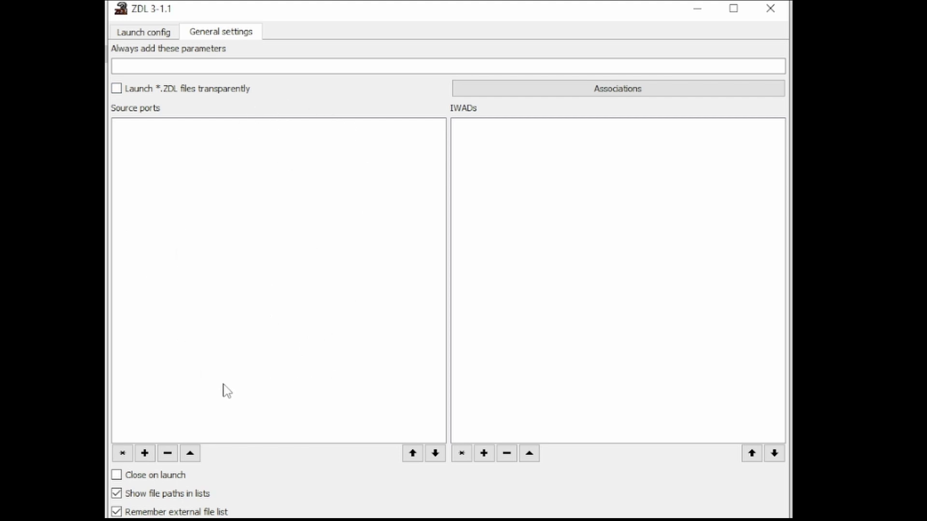
click(150, 453)
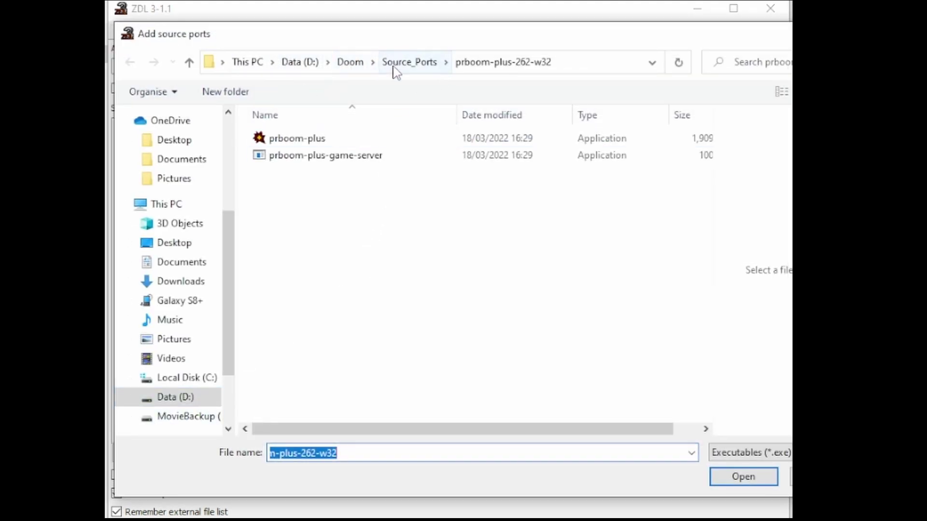
click(293, 141)
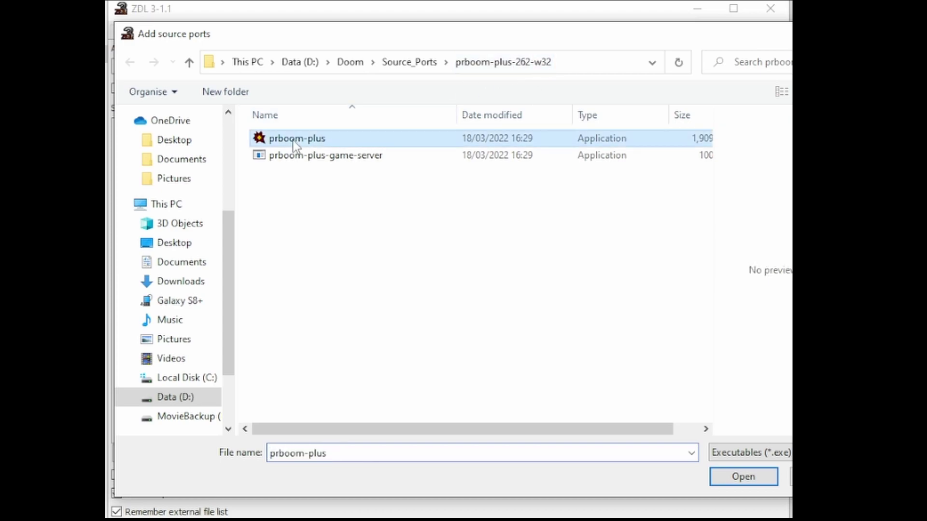
click(744, 477)
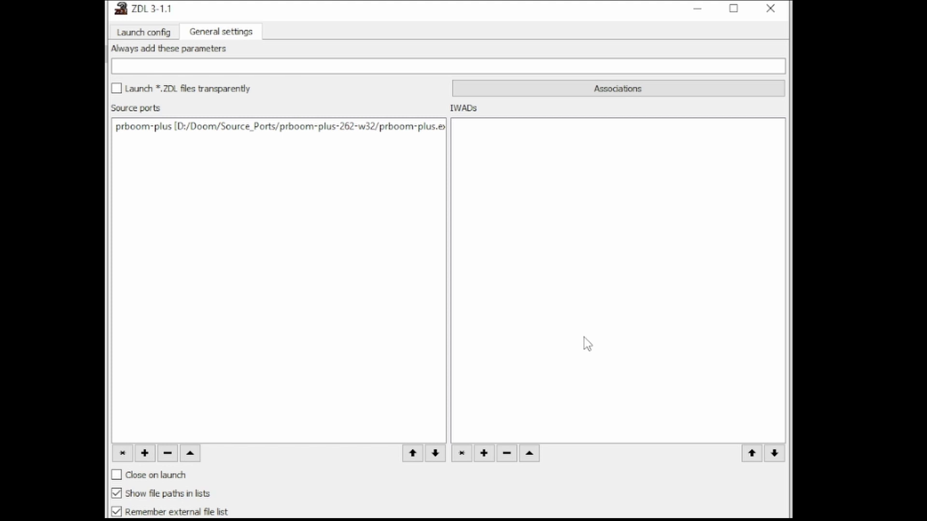
Step: Add DOOM and DOOM2 from the WADs folder together as IWADs
click(485, 454)
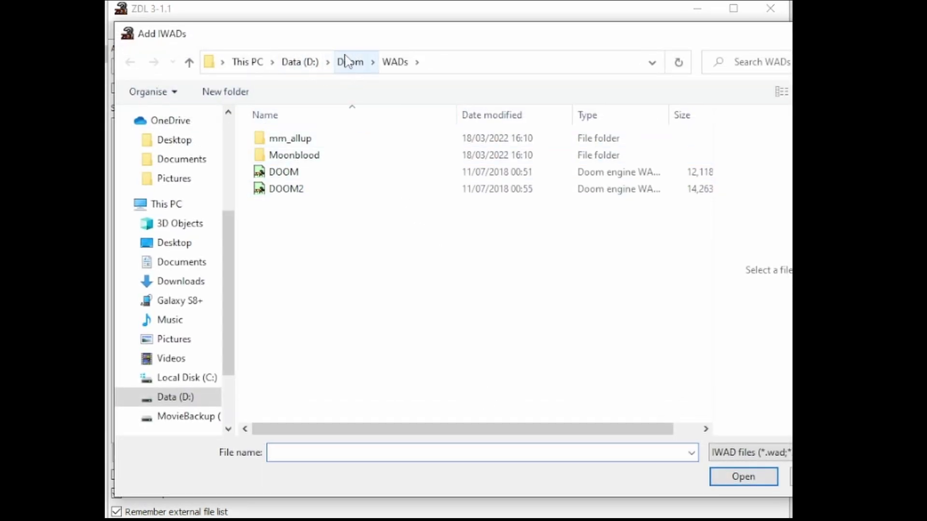
click(296, 173)
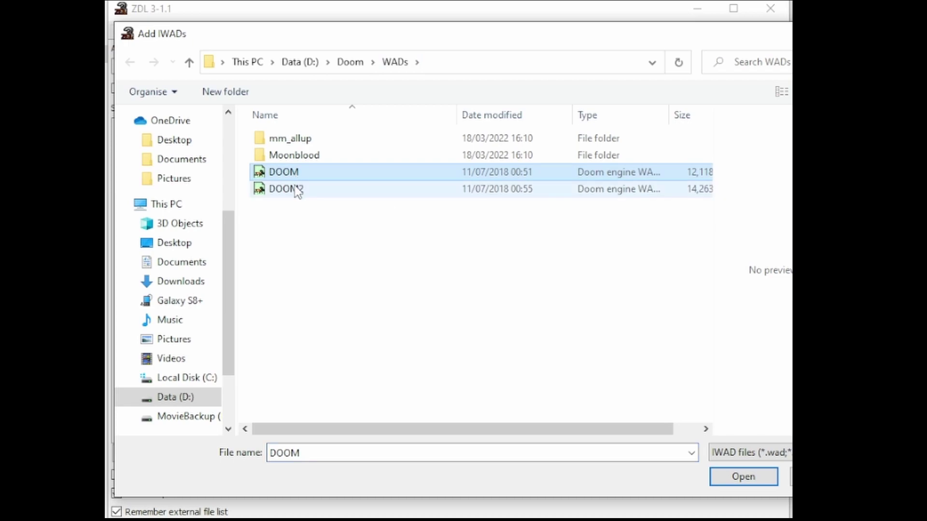
shift+click(296, 189)
click(723, 483)
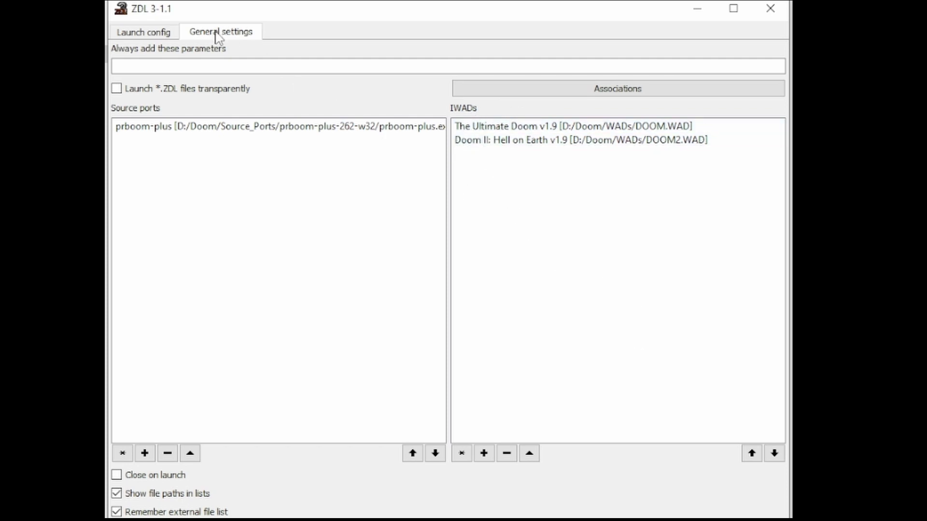
Step: Add moonbld from the Moonblood folder to the launch configuration's external files
click(157, 34)
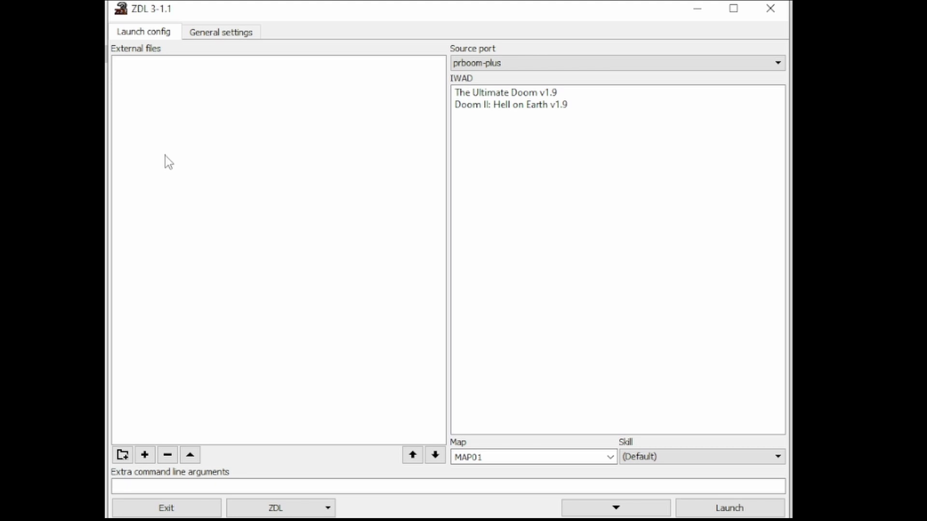
click(145, 455)
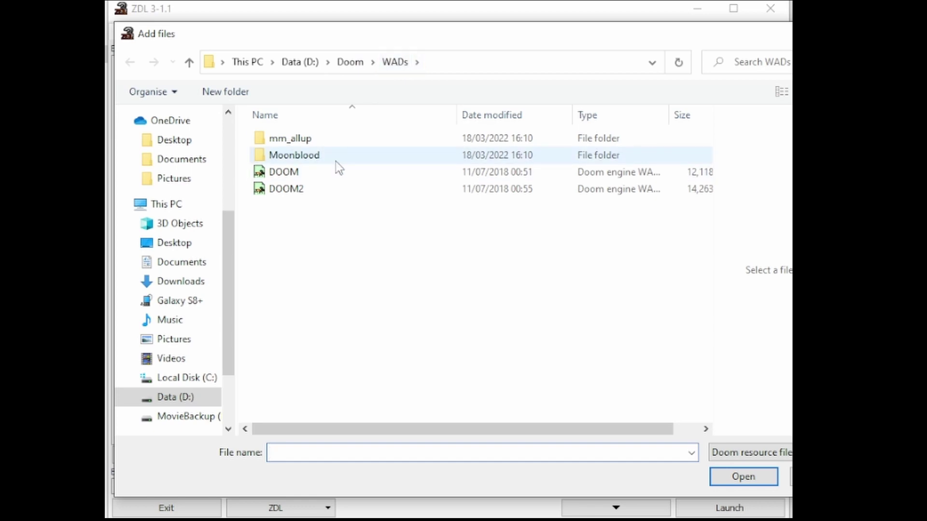
double_click(308, 153)
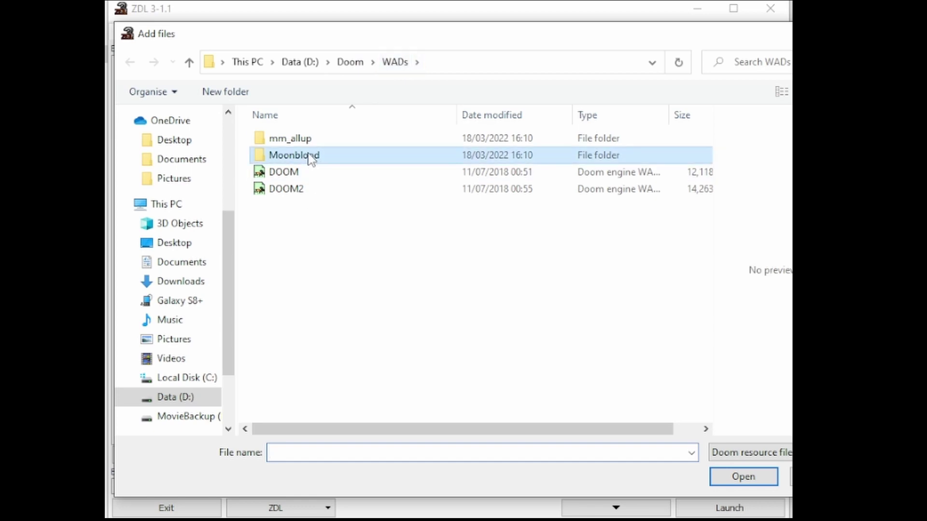
click(303, 141)
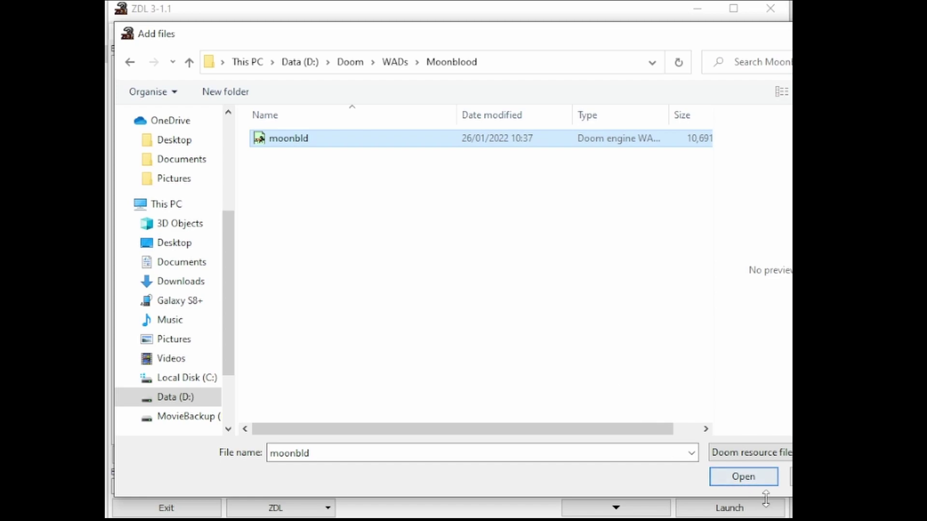
click(741, 477)
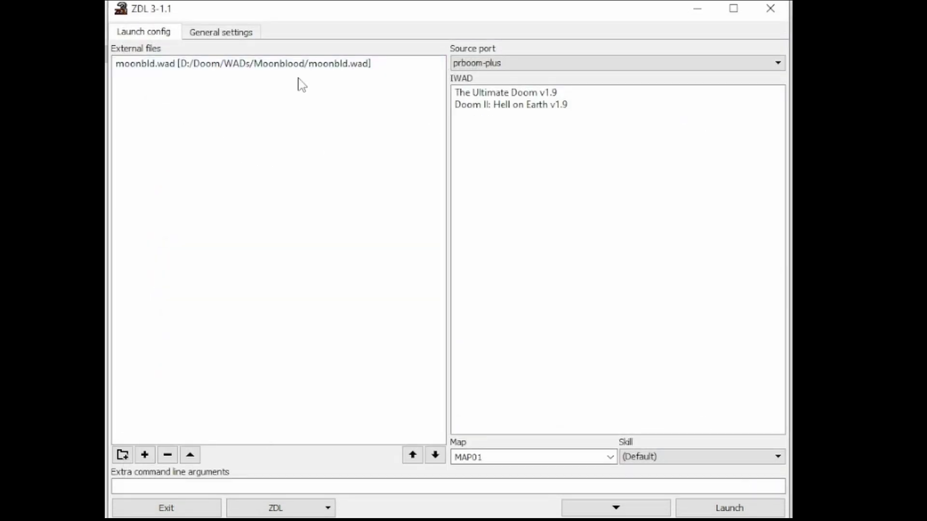
Step: Add MM and MMMUS from the mm_allup folder as external files and select The Ultimate Doom as the IWAD
click(149, 455)
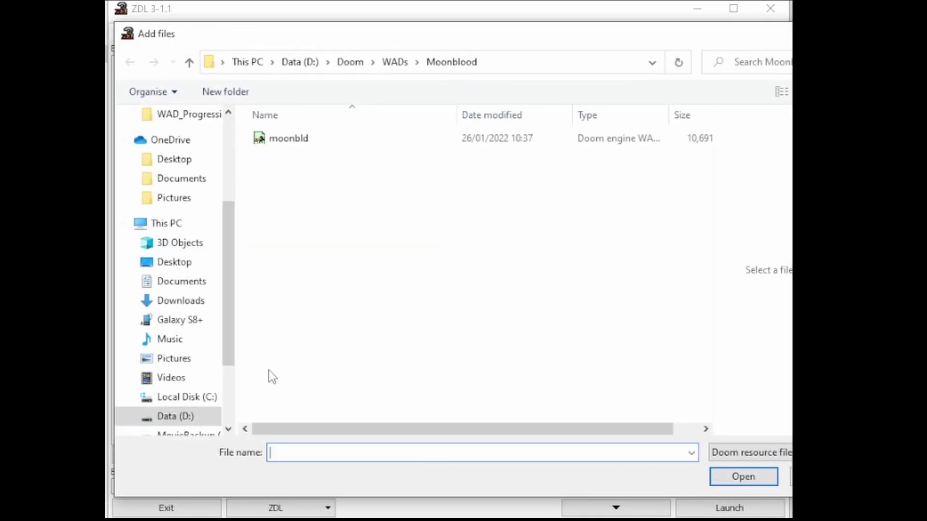
click(398, 63)
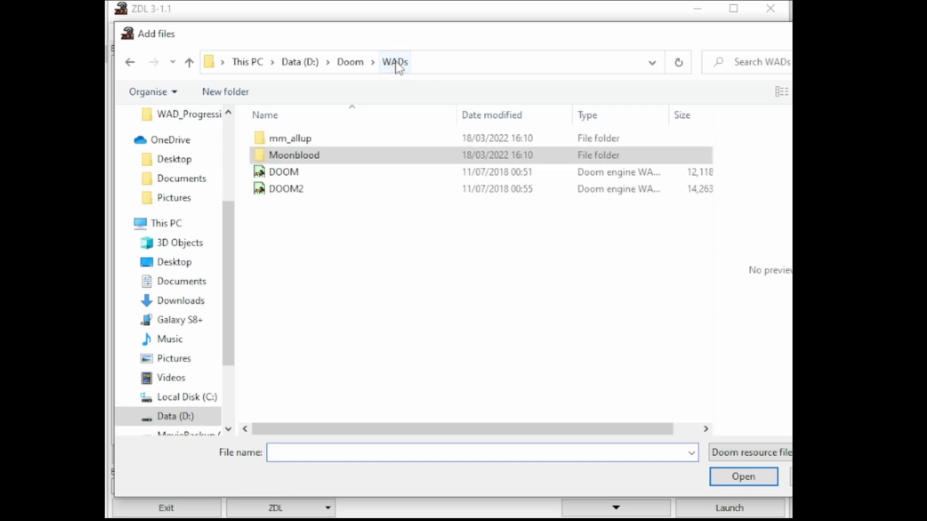
double_click(303, 138)
click(294, 139)
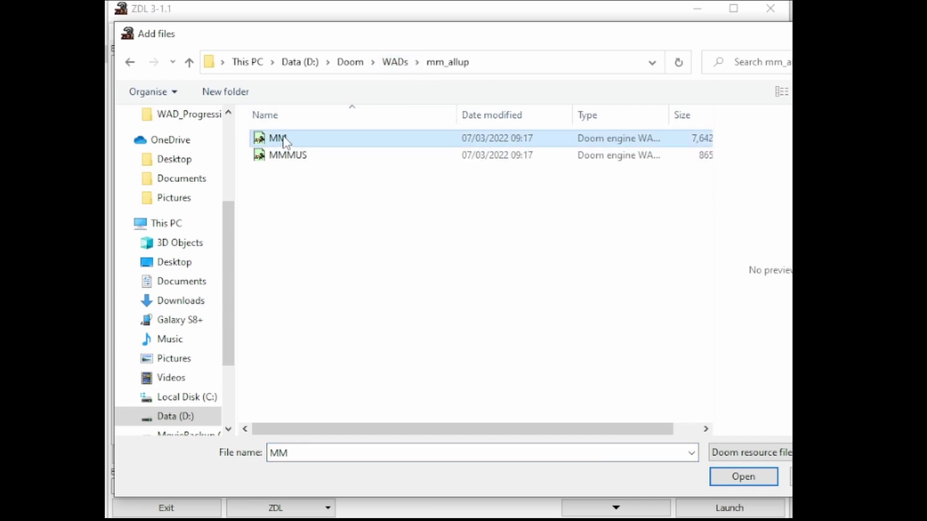
shift+click(285, 157)
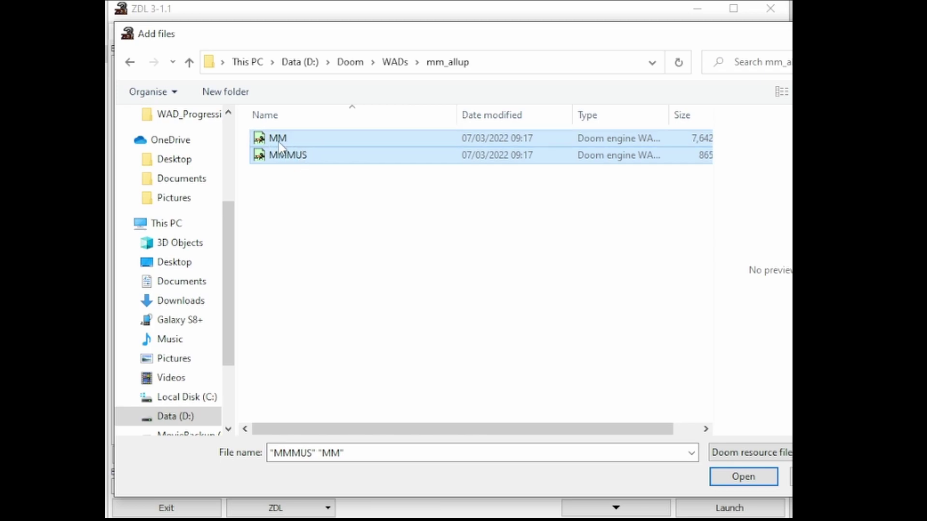
click(768, 476)
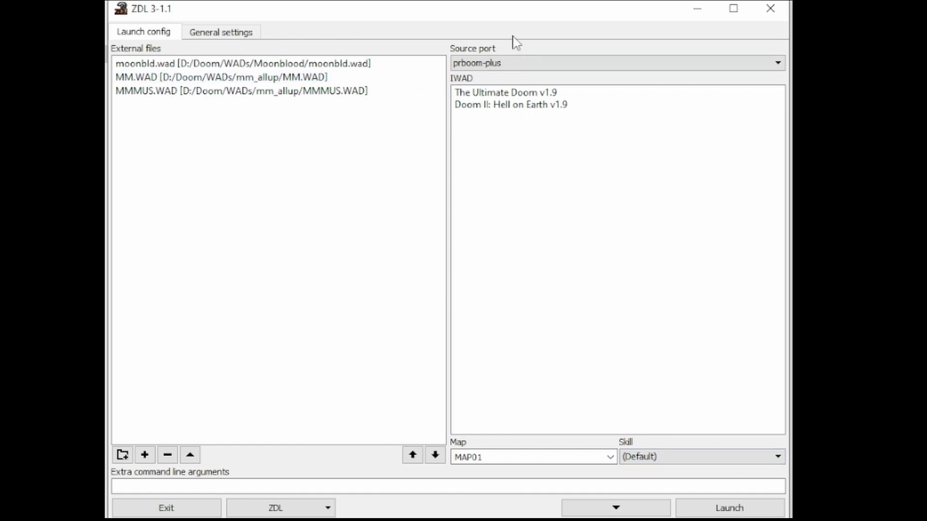
mouse_move(492, 18)
mouse_down()
mouse_move(495, 0)
mouse_move(500, 25)
mouse_up()
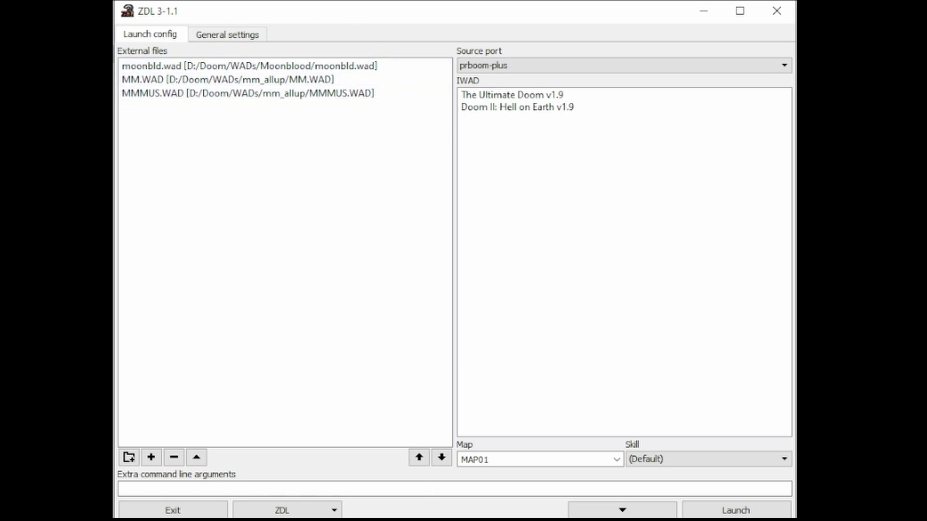
click(512, 95)
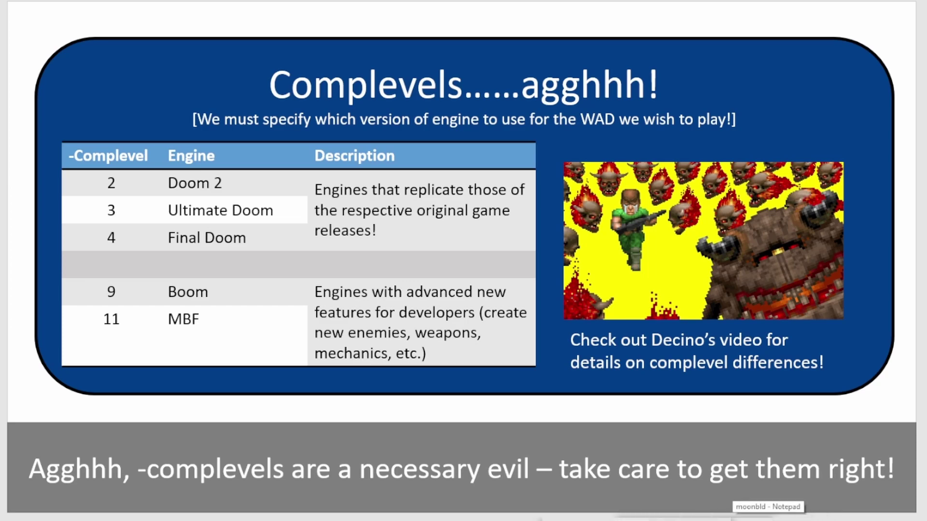
Step: Open the moonbld text document in the Moonblood folder and check which game and complevel the WAD requires
click(743, 519)
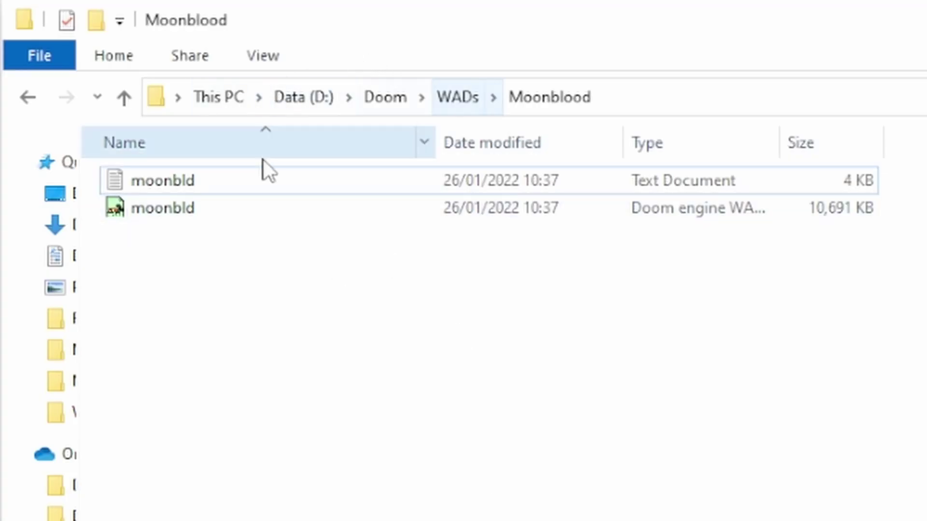
double_click(183, 181)
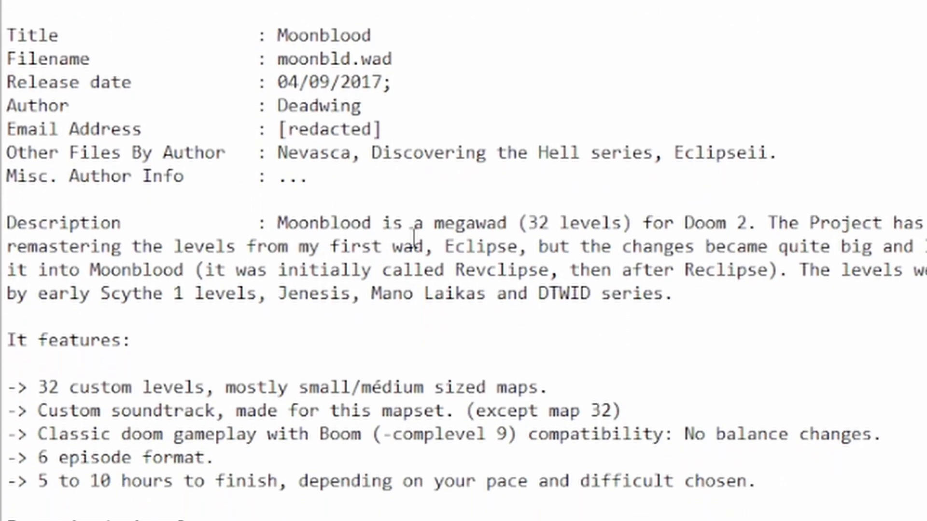
drag(699, 227, 748, 226)
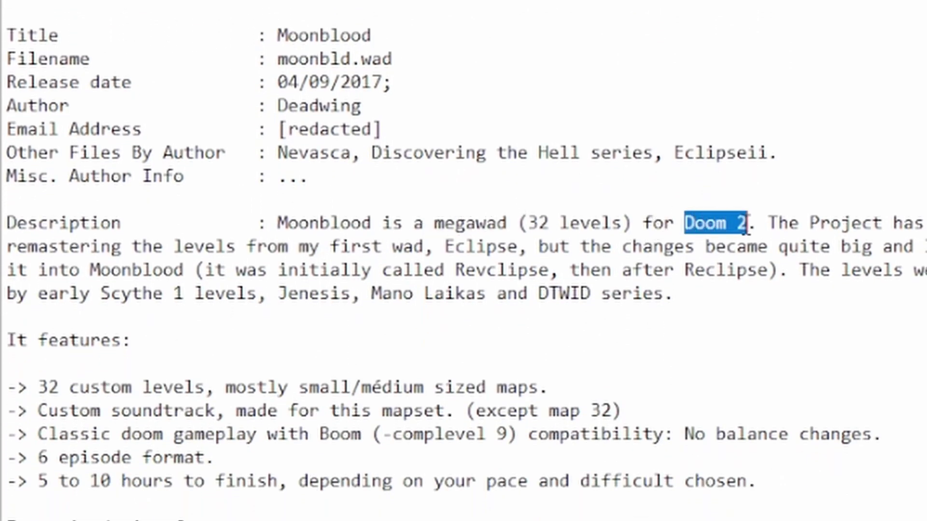
drag(330, 434, 214, 458)
drag(56, 383, 659, 348)
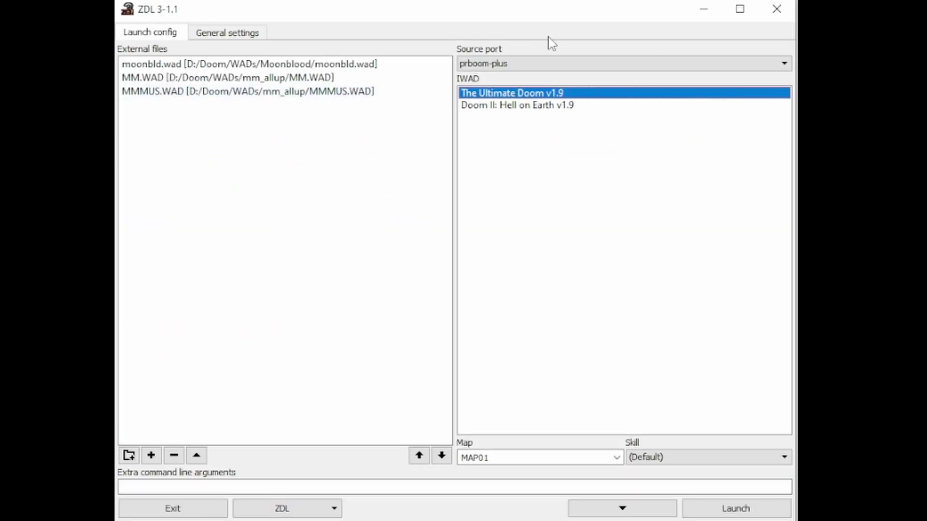
Step: Select Doom II: Hell on Earth as the IWAD and enter -complevel 9 as an extra command line argument
click(499, 106)
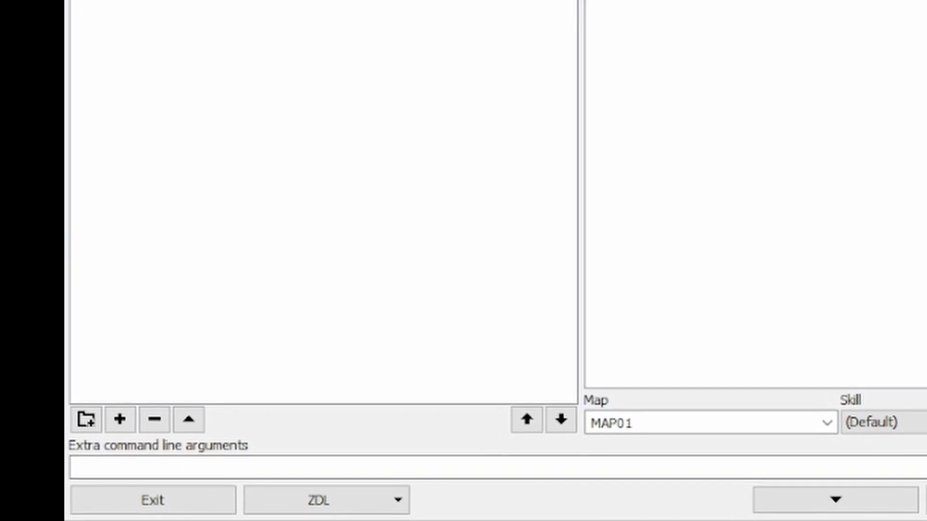
click(122, 474)
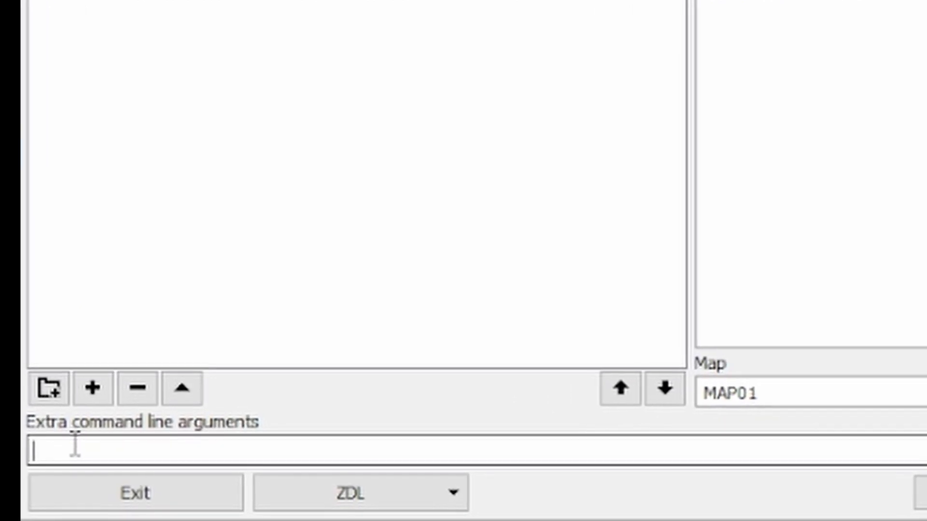
text(-comple)
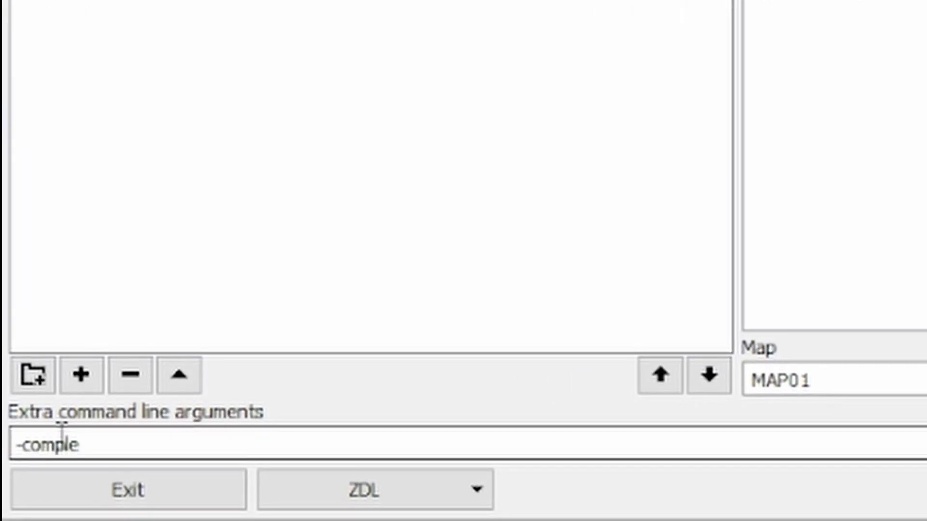
text(vel 9)
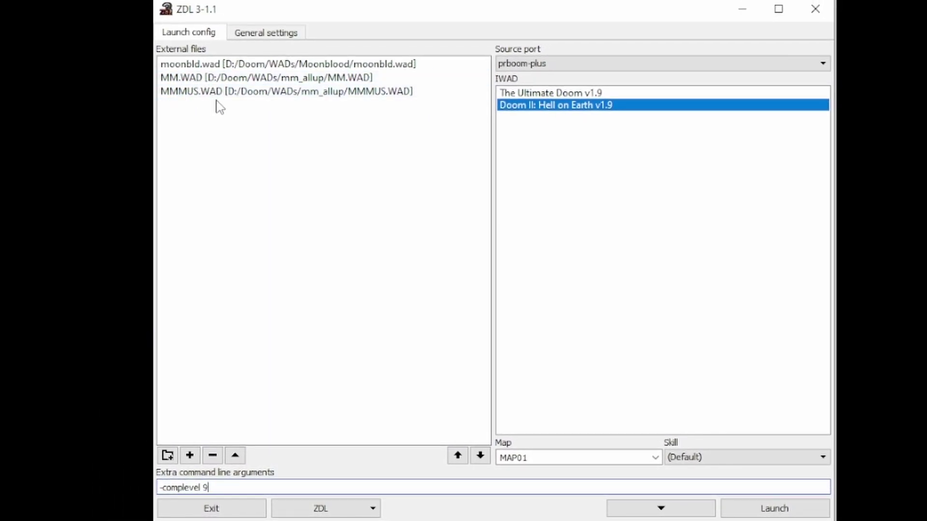
Step: Disable the MM.WAD and MMMUS.WAD entries in the external files list
double_click(191, 81)
double_click(191, 94)
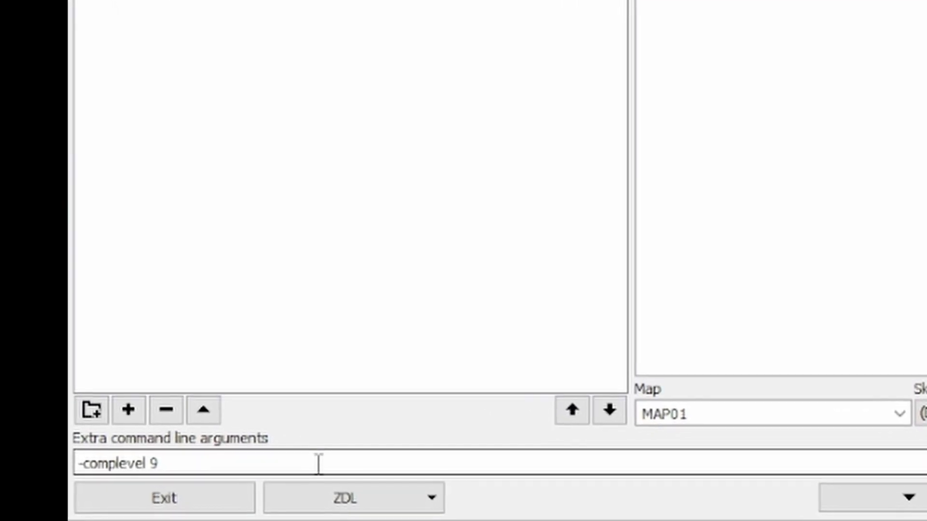
Step: Append -fullscreen -skill 4 to the extra command line arguments and launch the game
text(-)
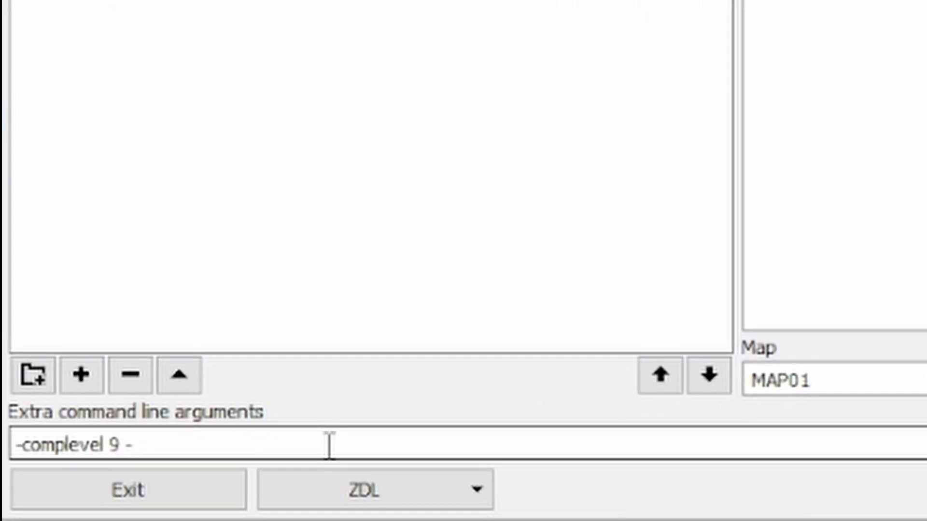
text(fullscreenm)
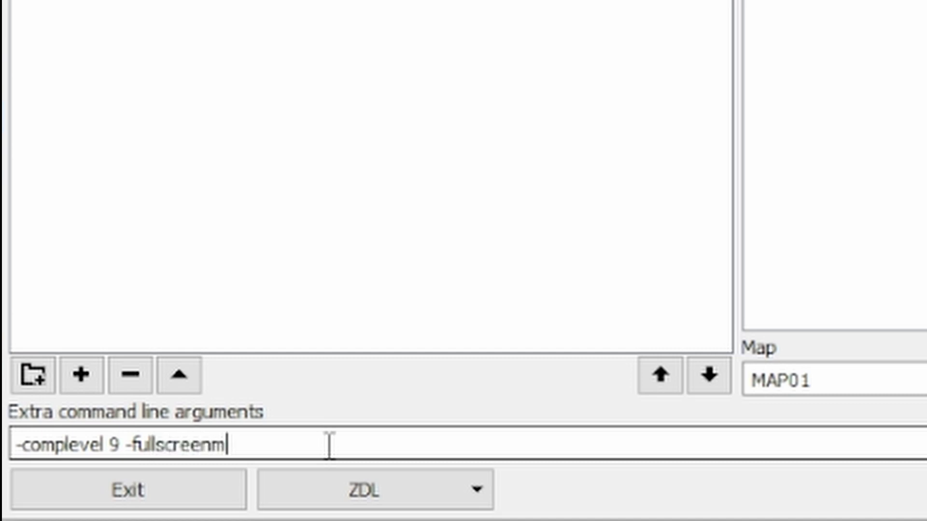
key(BackSpace)
text(-skill 4)
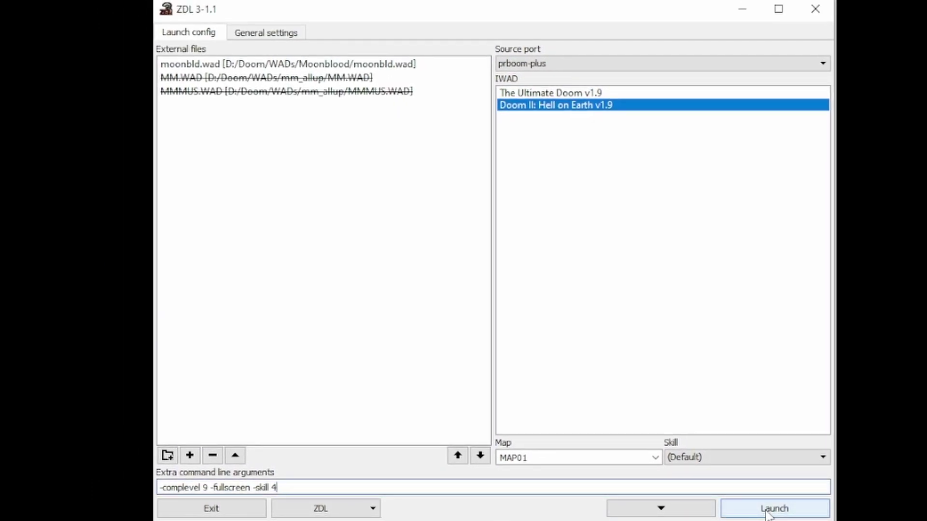
click(770, 510)
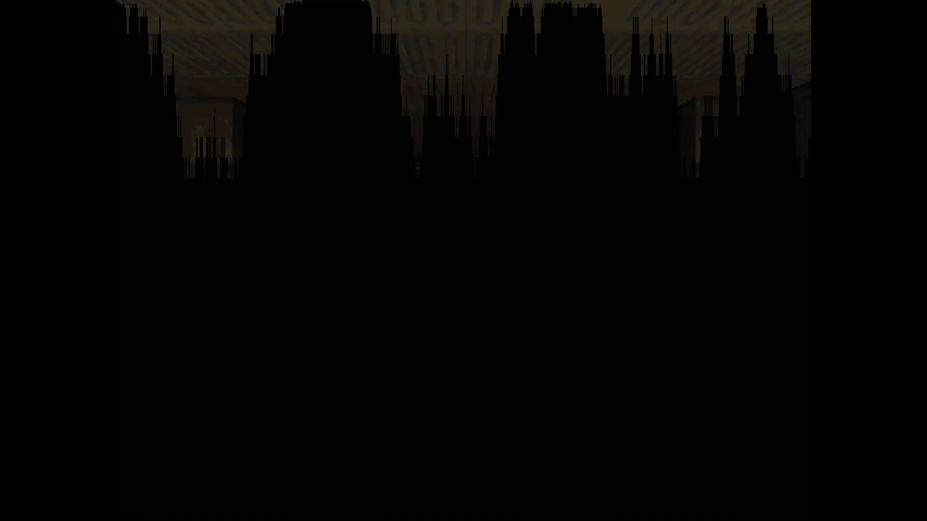
Step: Look around Moonblood's opening room and check the level name and statistics on the automap
key(Left)
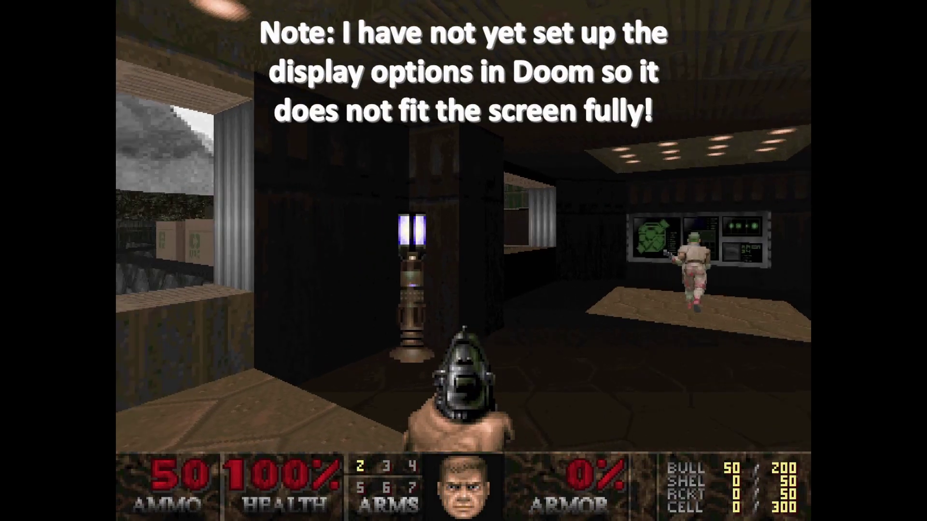
key(Right)
key(Left)
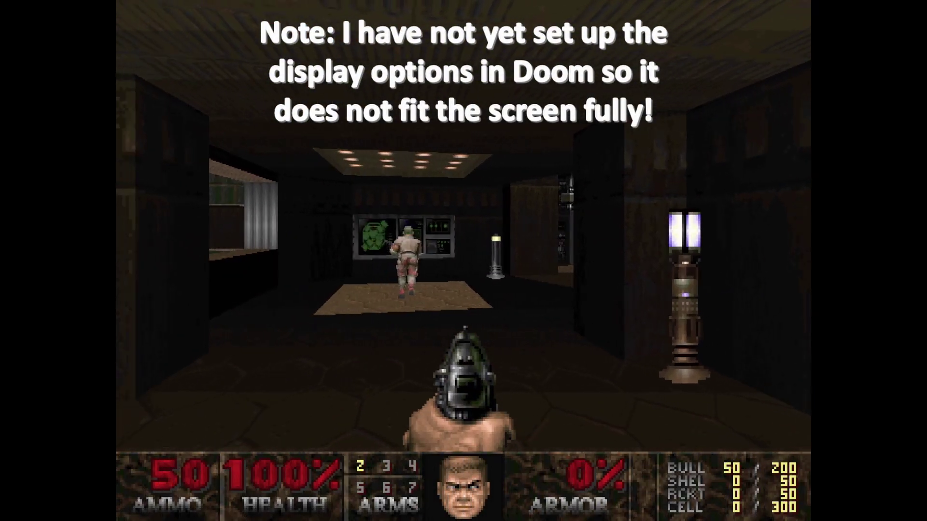
key(Tab)
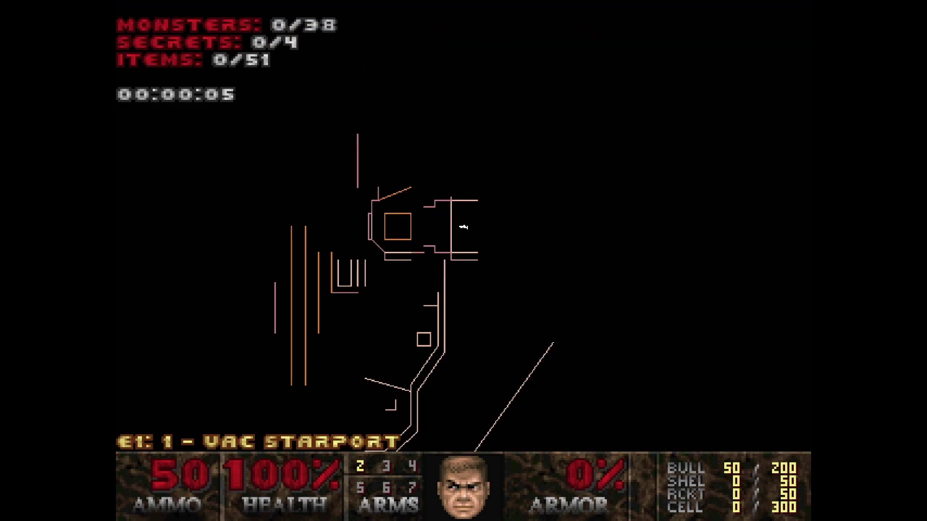
key(Tab)
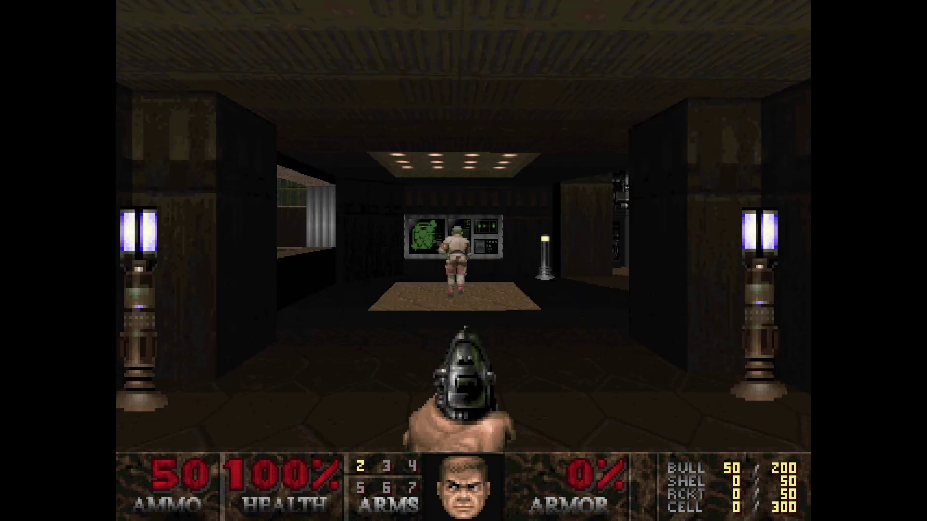
key(Left)
key(Right)
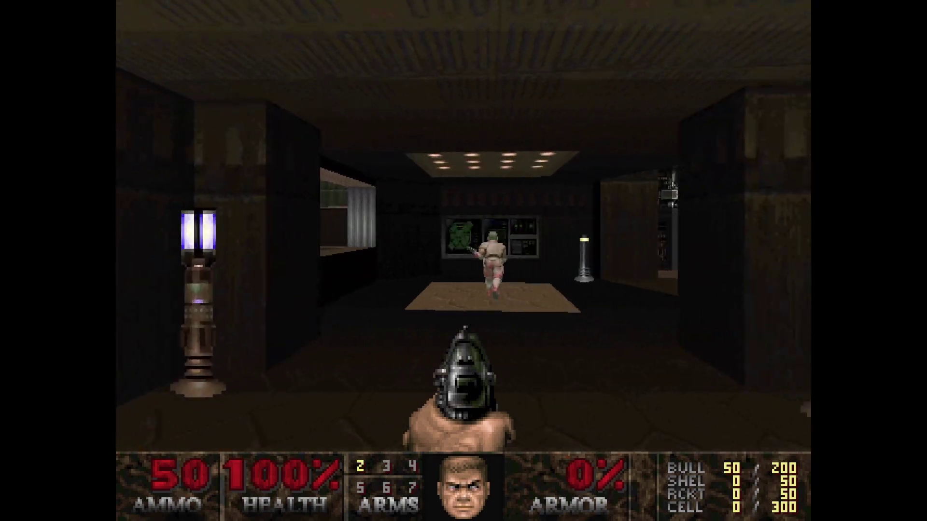
key(Left)
key(Right)
key(Right)
key(Down)
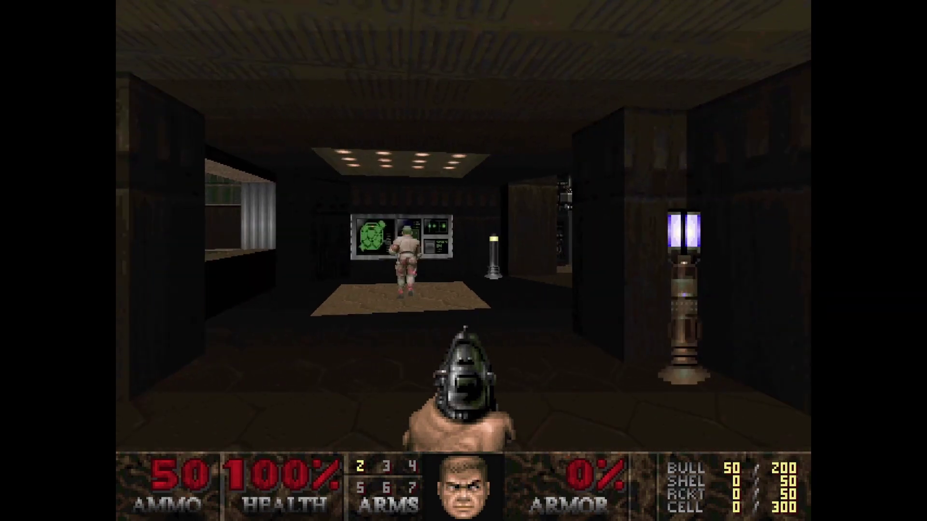
key(Left)
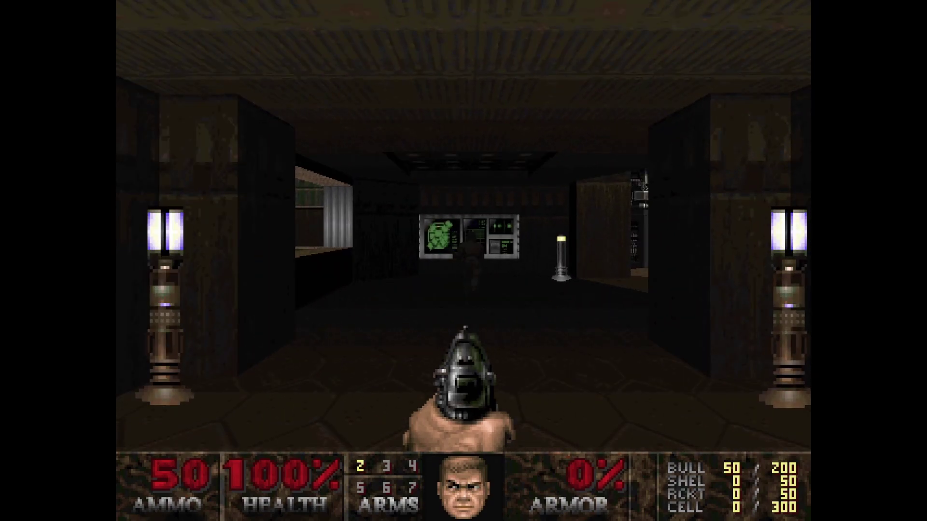
Step: Review the video and sound settings in the game's General options, and leave them
key(Escape)
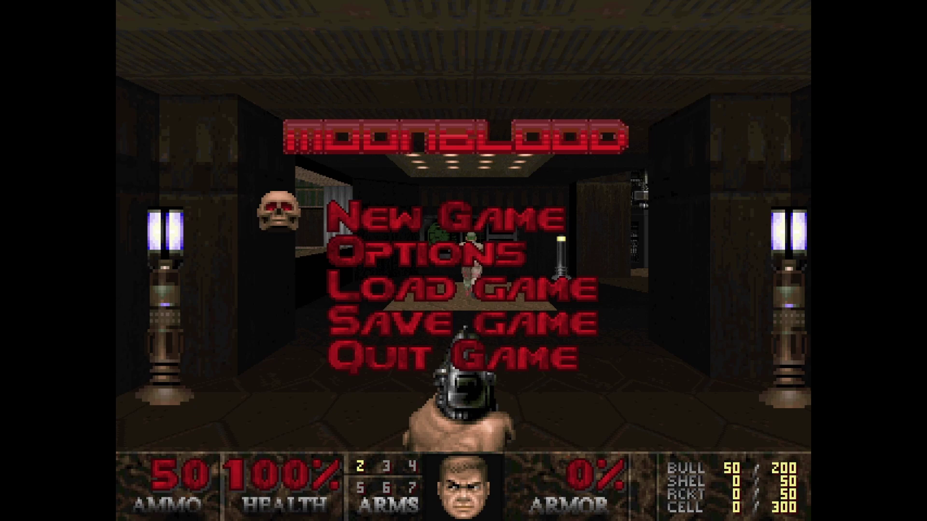
key(Down)
key(Return)
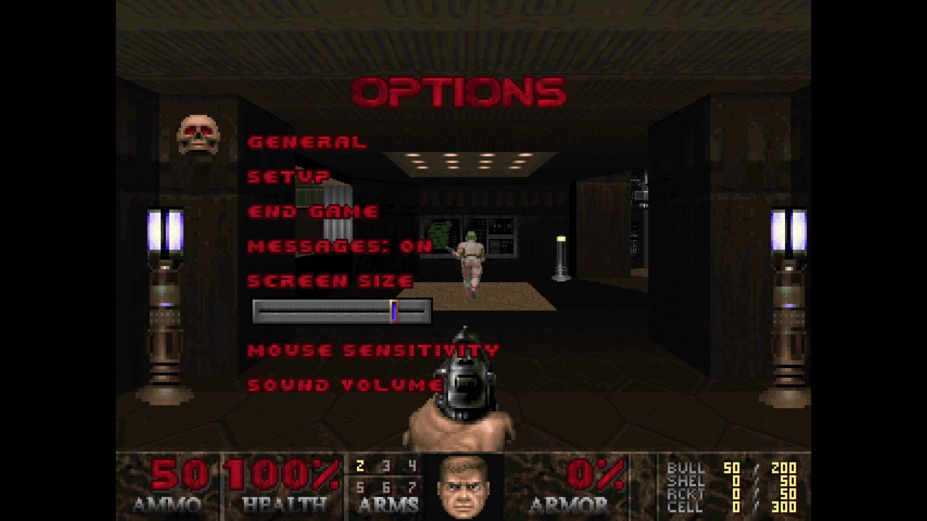
key(Return)
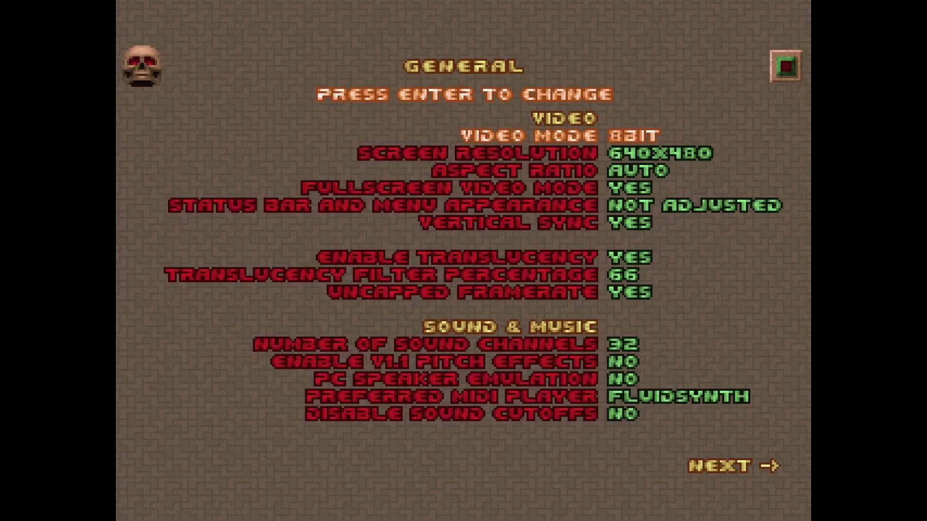
key(Escape)
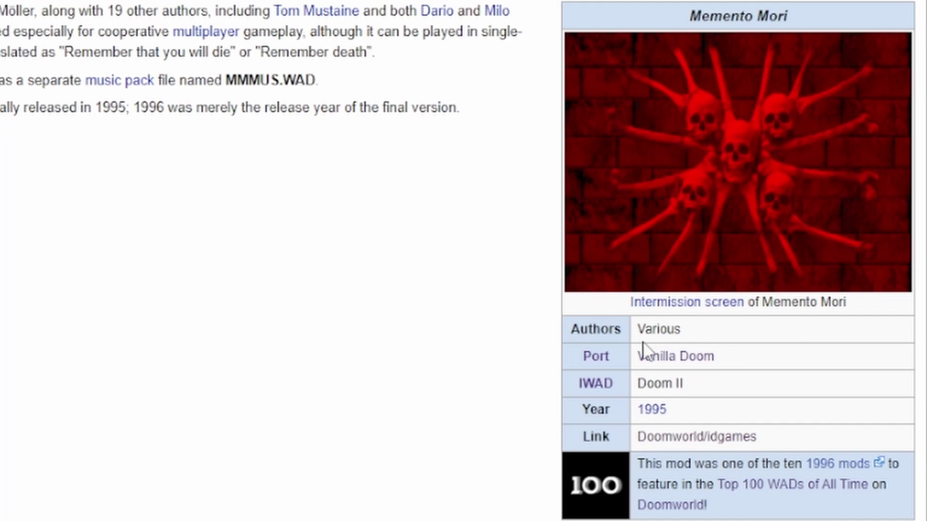
Step: Check the Vanilla Doom port listed for Memento Mori on its wiki page, and set the ZDL launcher's -complevel argument to 2
click(667, 357)
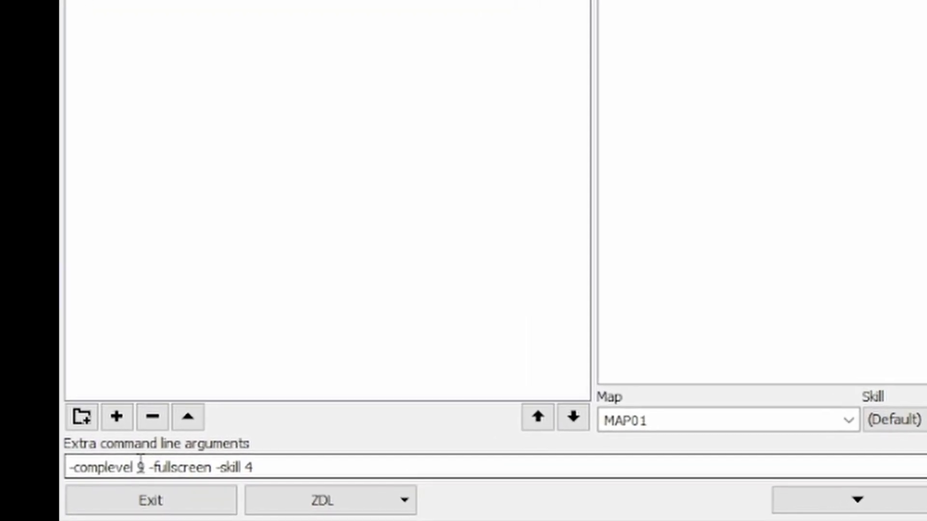
double_click(141, 467)
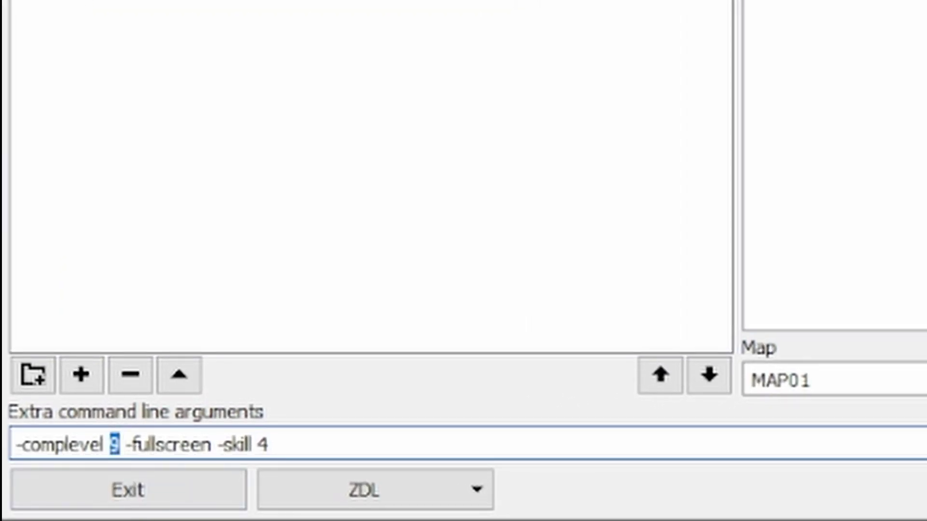
text(2)
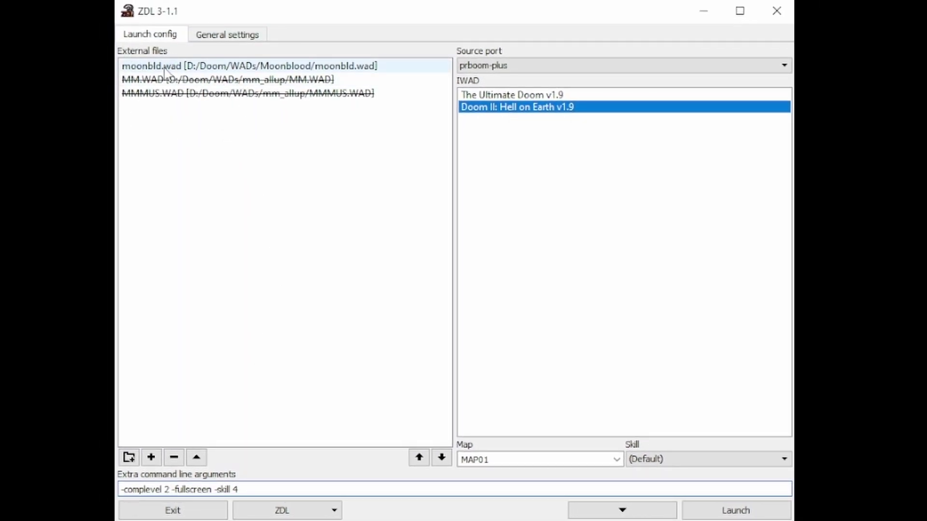
Step: Disable moonbld.wad, enable MM.WAD and MMMUS.WAD in the external files, and launch the game
double_click(212, 64)
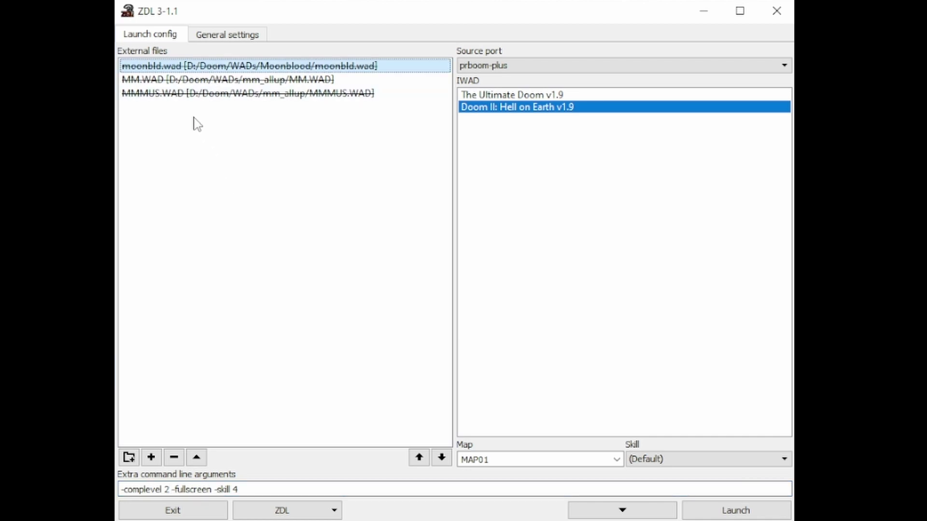
click(168, 82)
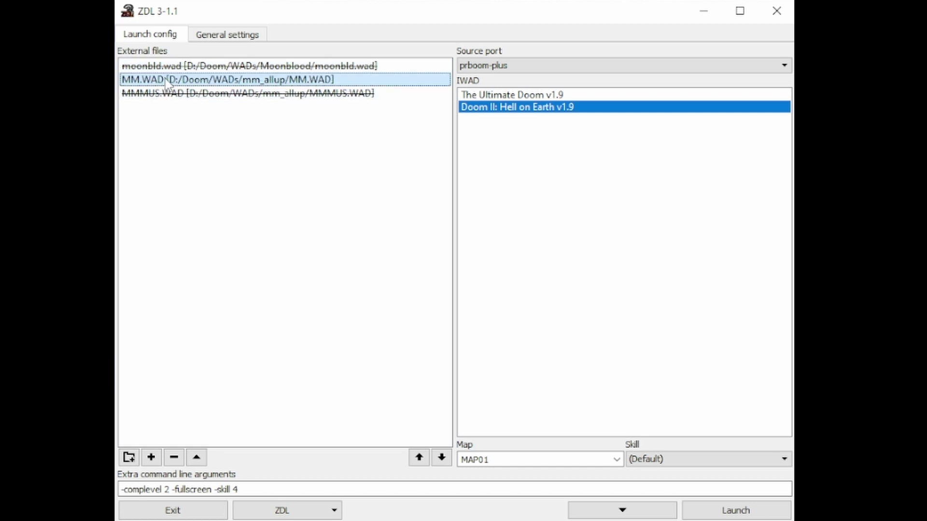
double_click(188, 82)
double_click(185, 95)
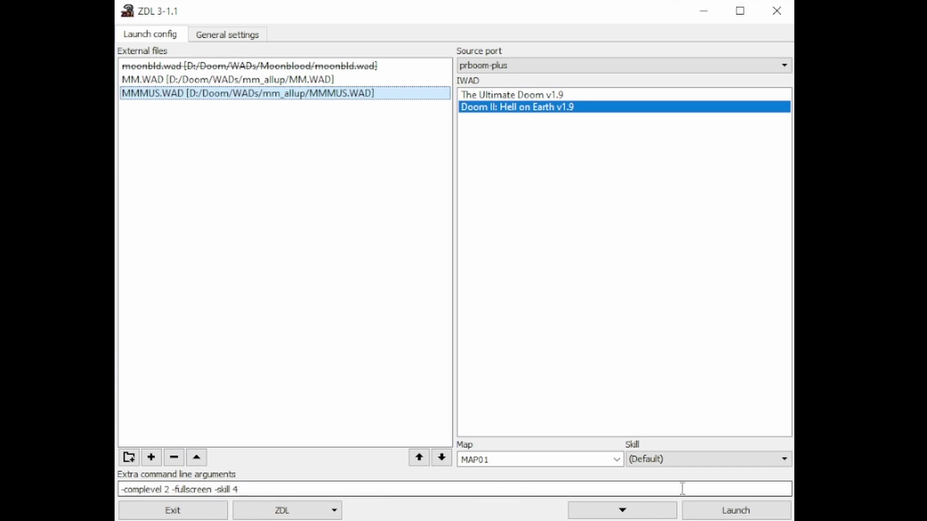
click(726, 510)
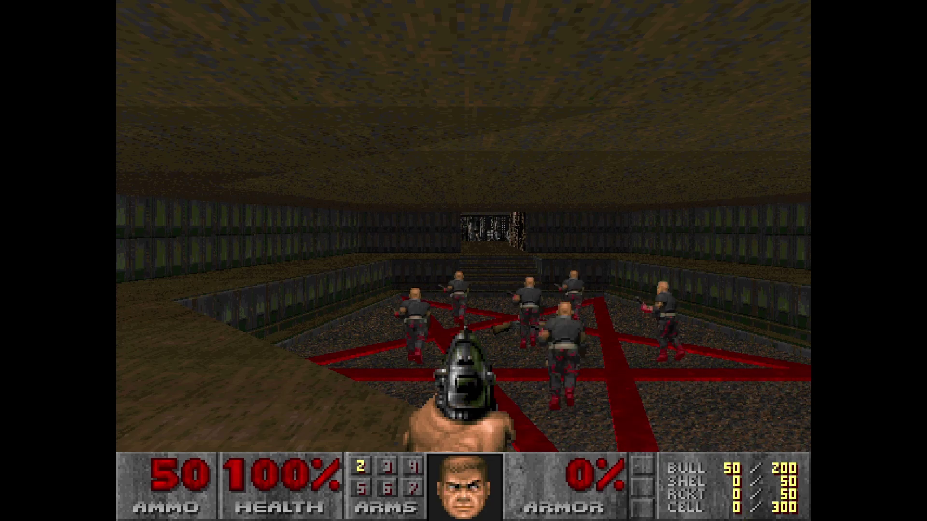
Step: Quit the running Memento Mori game to return to the launcher
key(Escape)
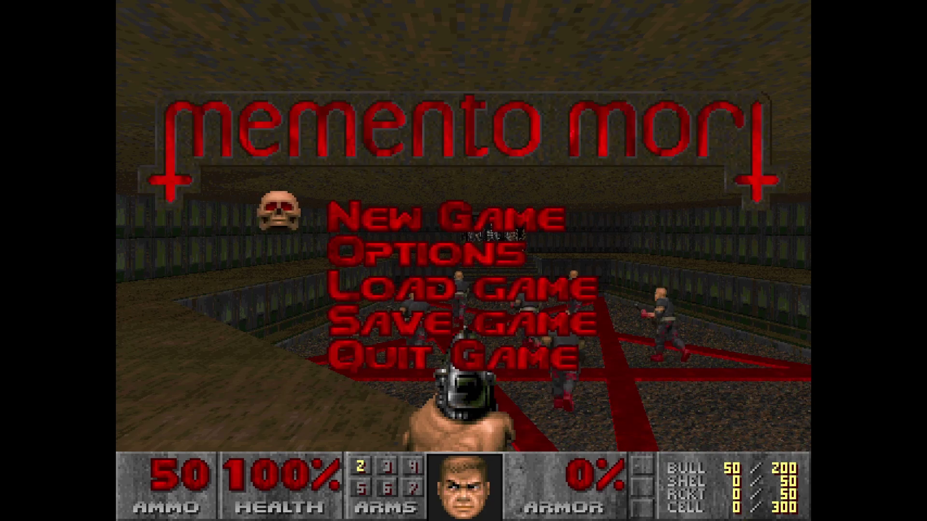
key(Up)
key(Return)
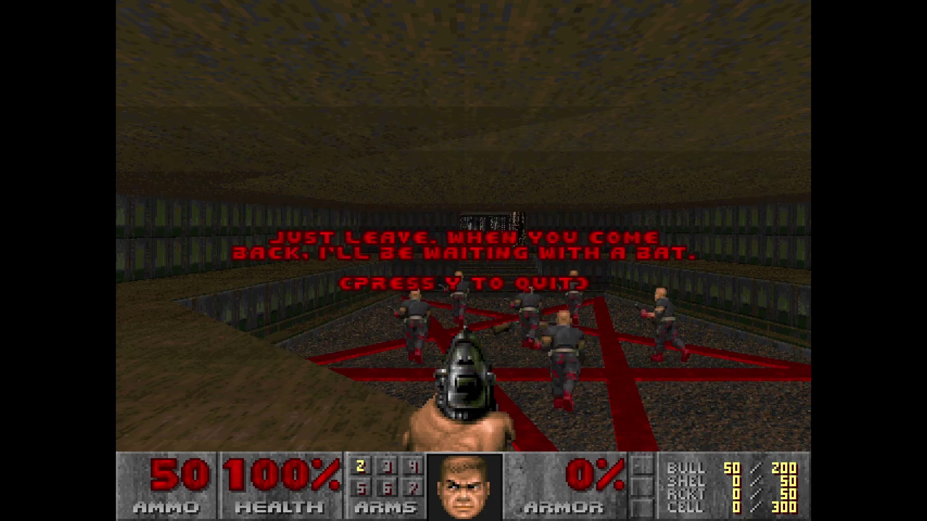
key(y)
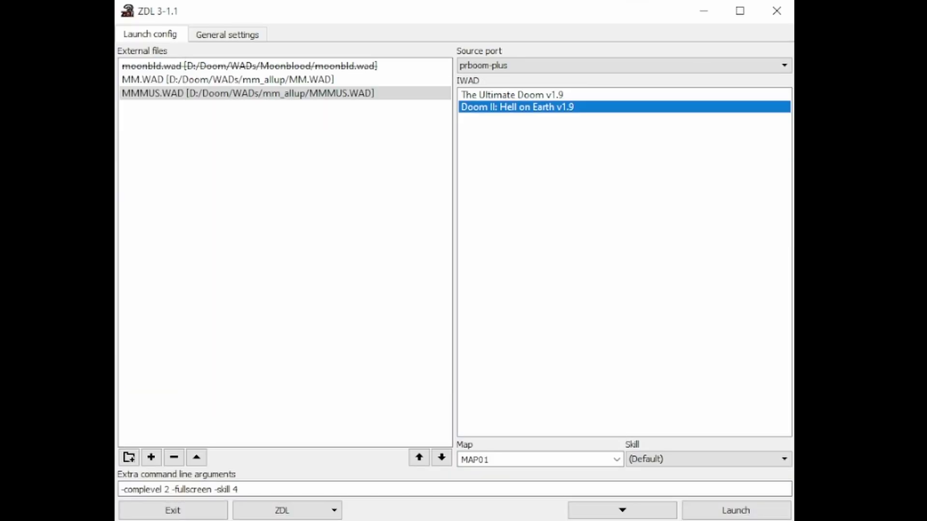
Step: Disable MMMUS.WAD for a test run with only MM.WAD loaded, and quit the game after it starts
click(164, 95)
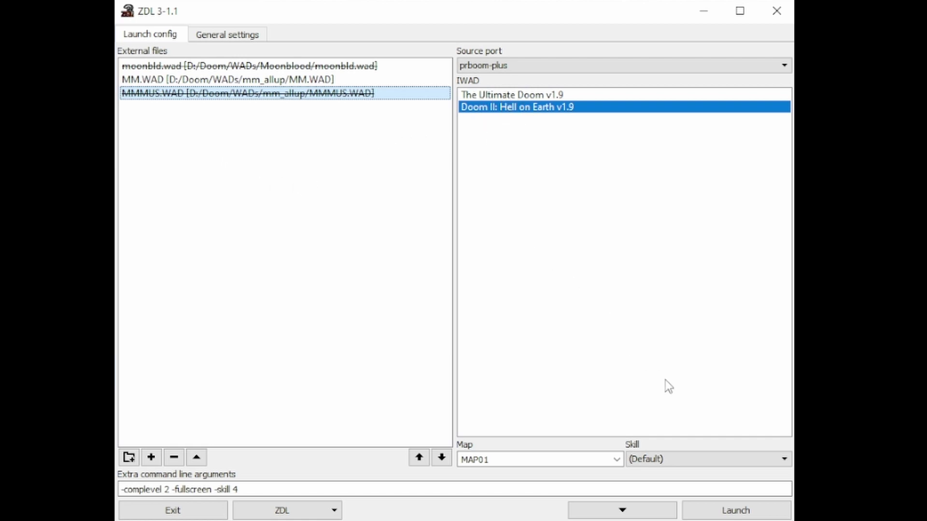
click(718, 516)
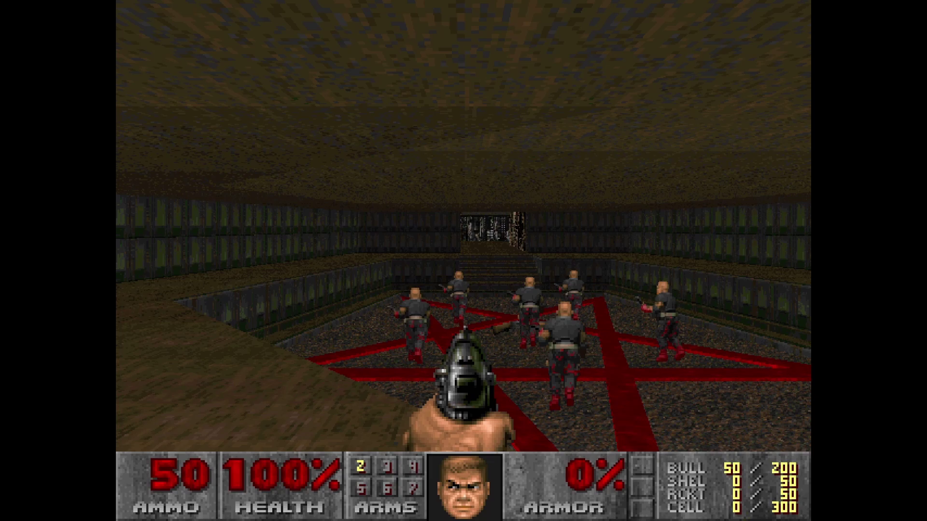
key(Escape)
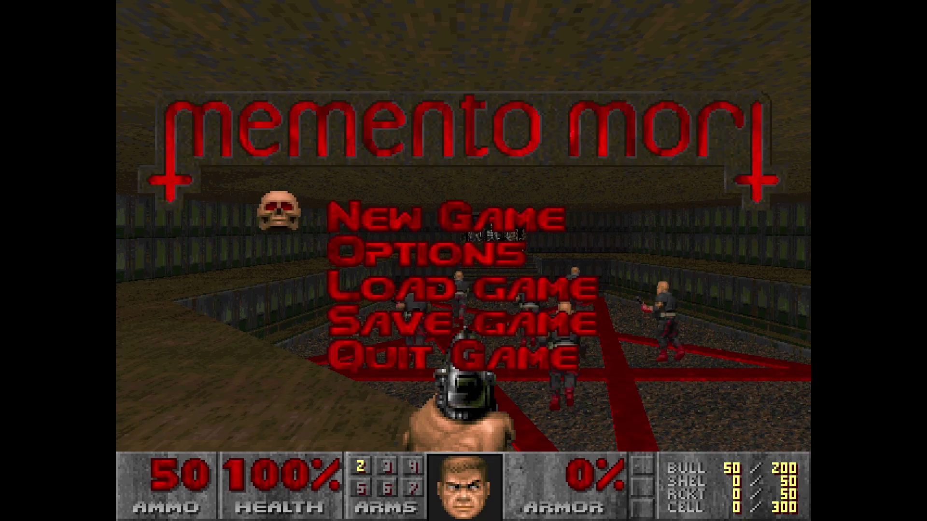
key(Up)
key(Return)
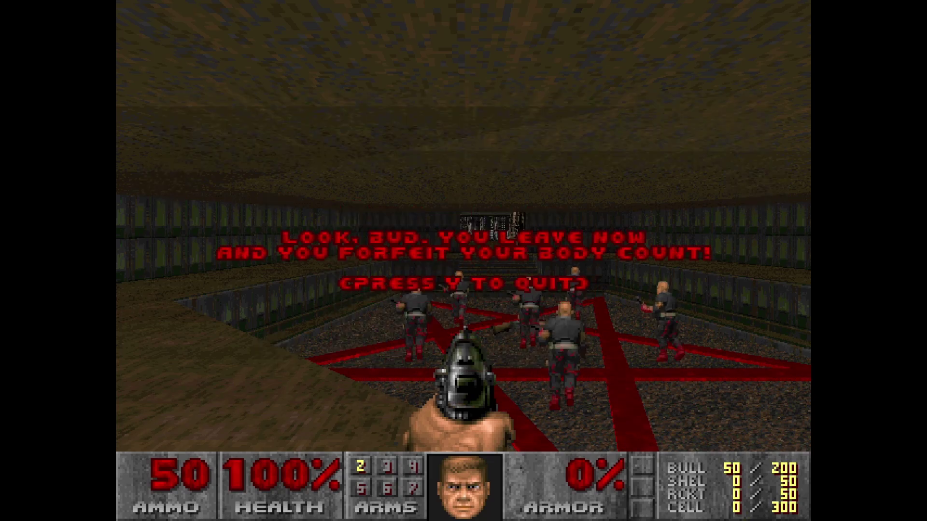
key(y)
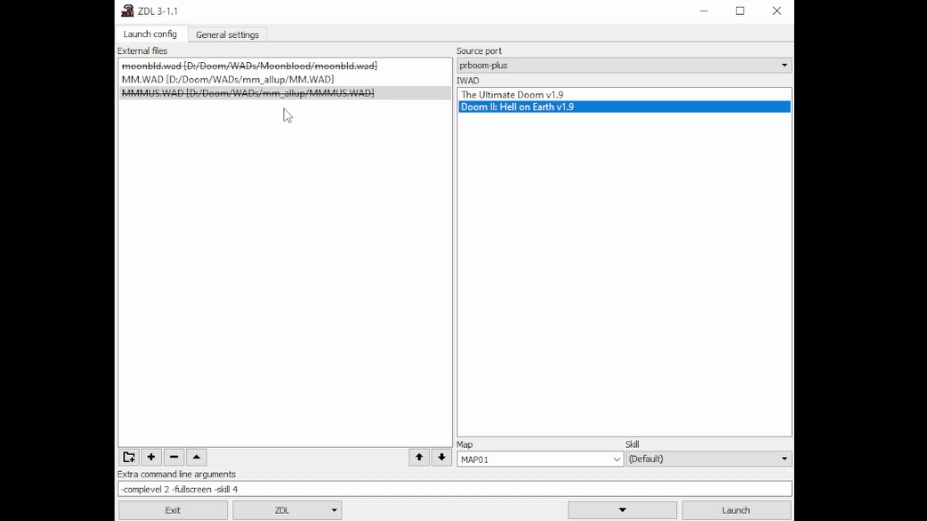
Step: Disable MM.WAD and enable MMMUS.WAD, launch the game, and check the loaded level on the automap
double_click(156, 82)
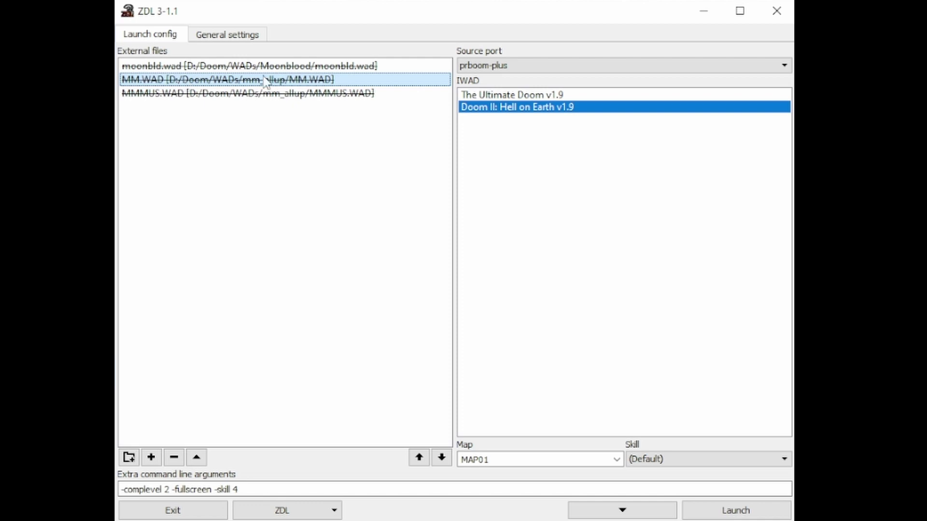
double_click(202, 94)
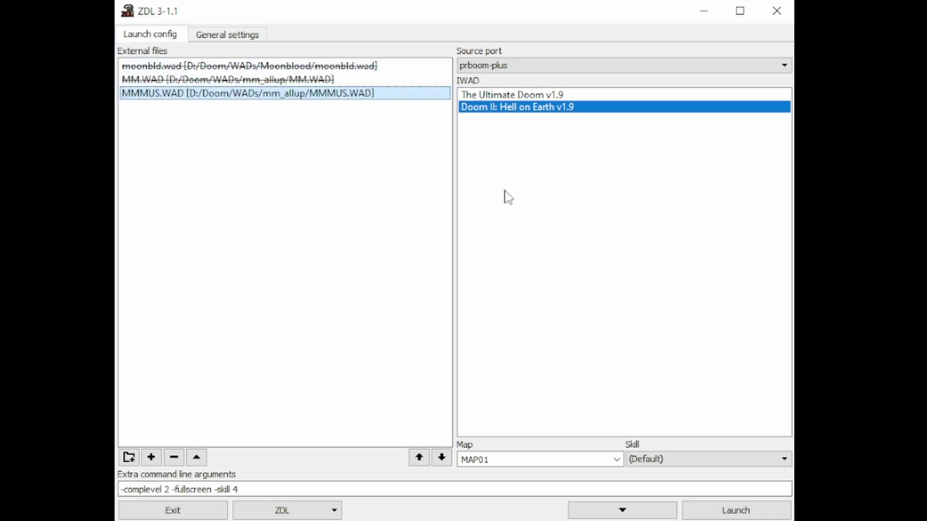
click(723, 512)
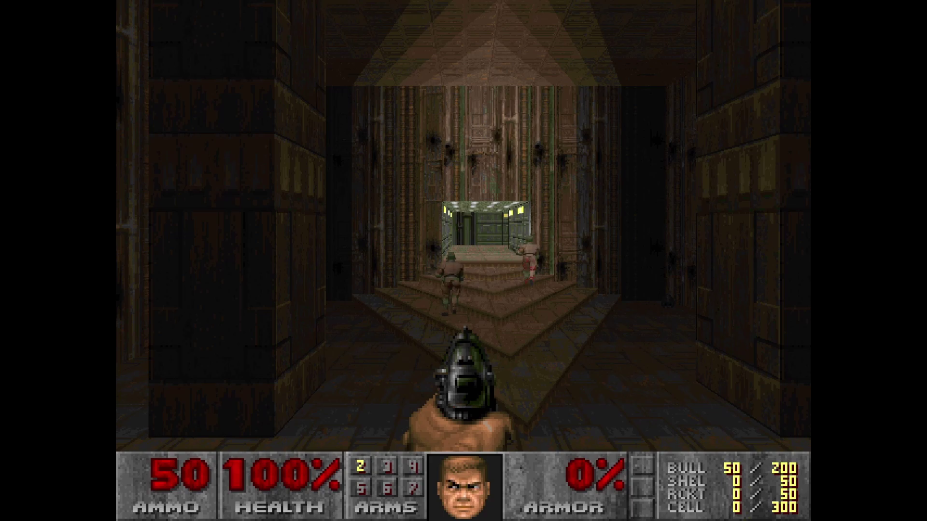
key(Tab)
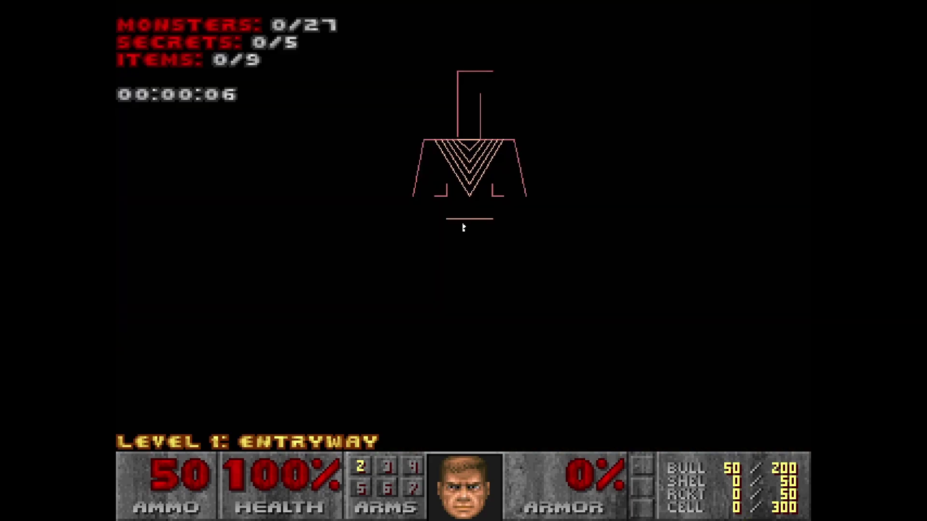
key(Tab)
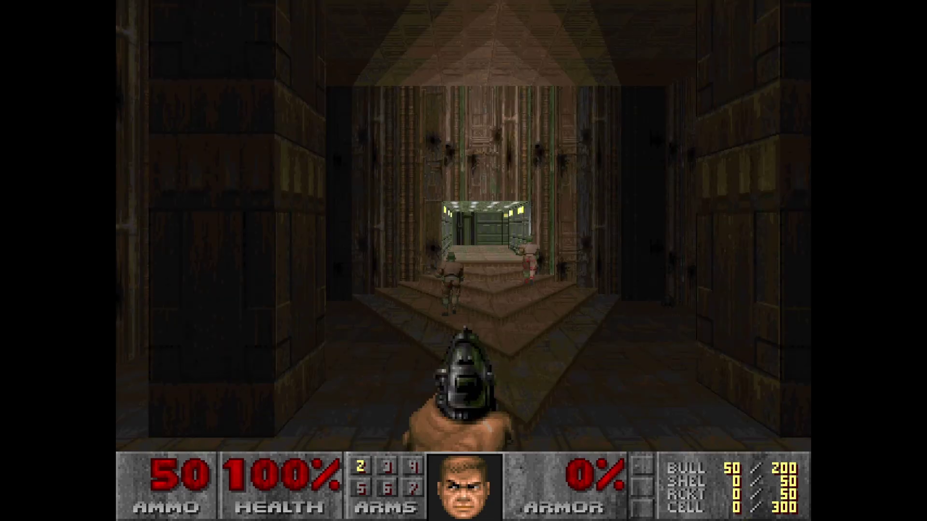
key(Escape)
key(Return)
key(Escape)
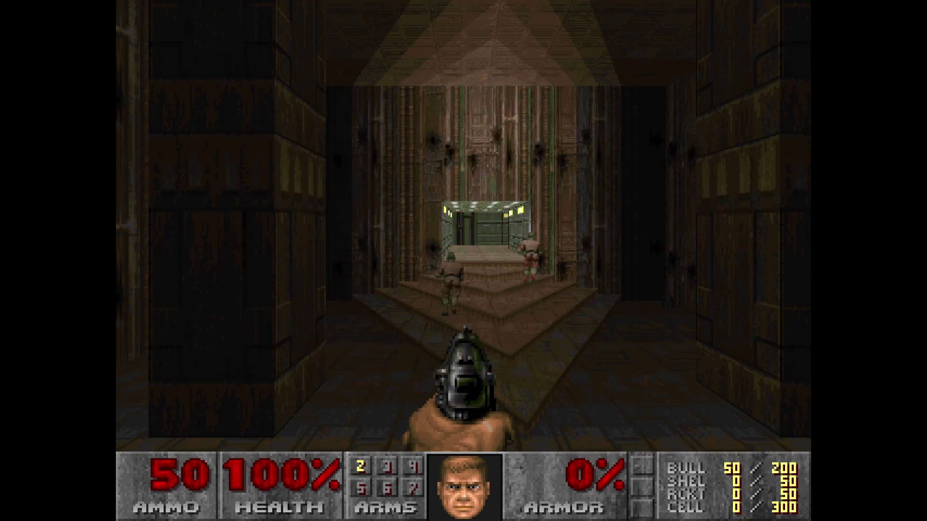
Step: Quit the game and enable MM.WAD again in the external files list
key(Escape)
key(Up)
key(Return)
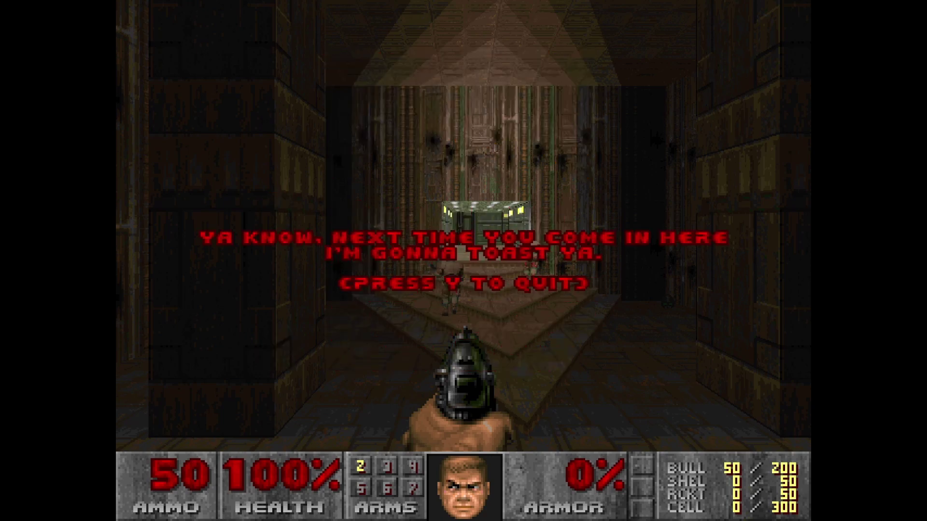
key(y)
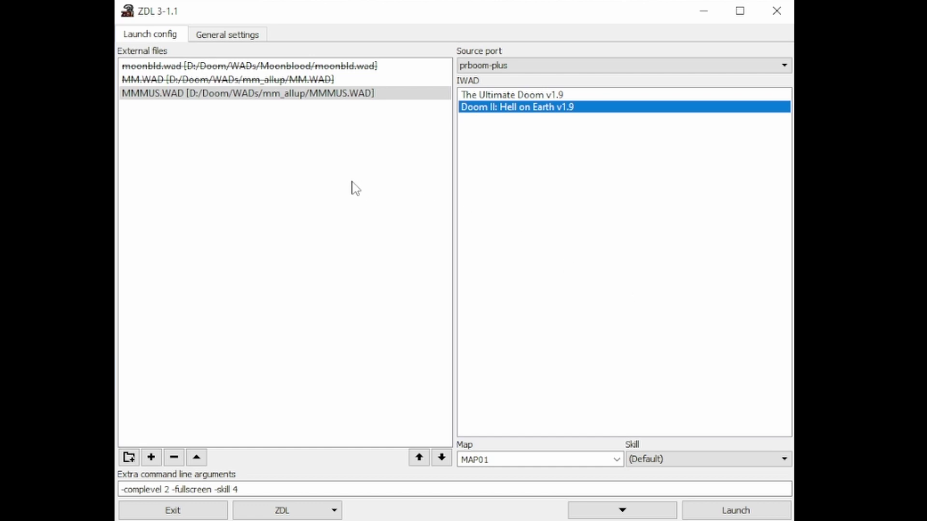
double_click(179, 80)
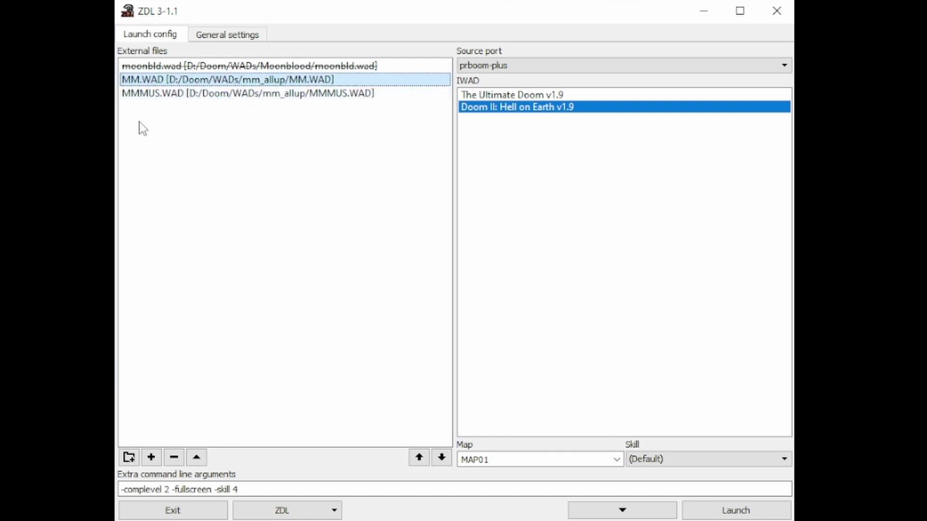
Step: Disable MM.WAD and MMMUS.WAD in the external files list and launch plain Doom II
click(303, 133)
double_click(204, 81)
double_click(203, 94)
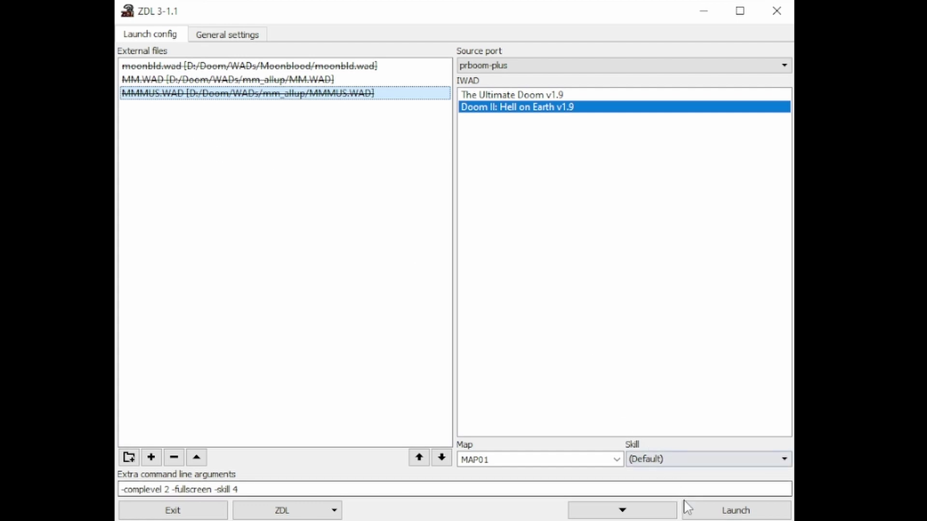
click(698, 514)
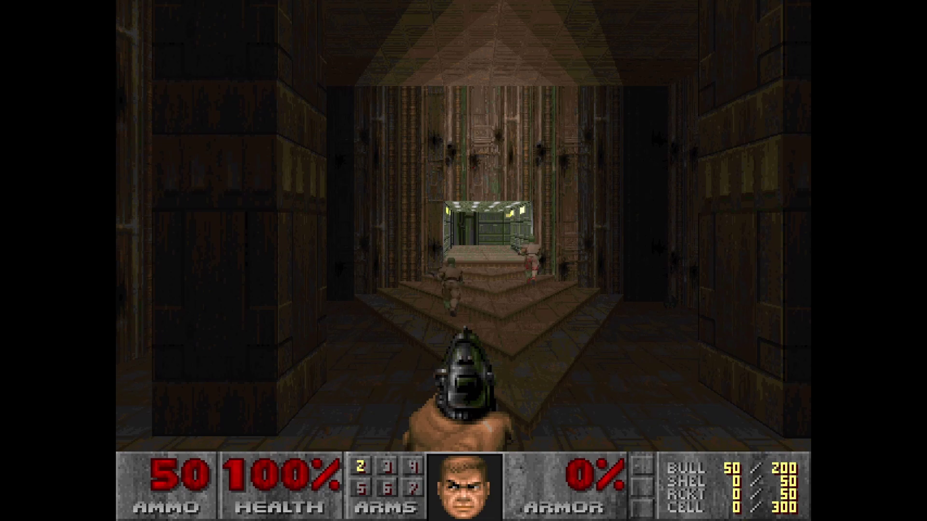
Step: Check the level's monster, secret and item counts on the automap, and quit the game
key(Right)
key(Tab)
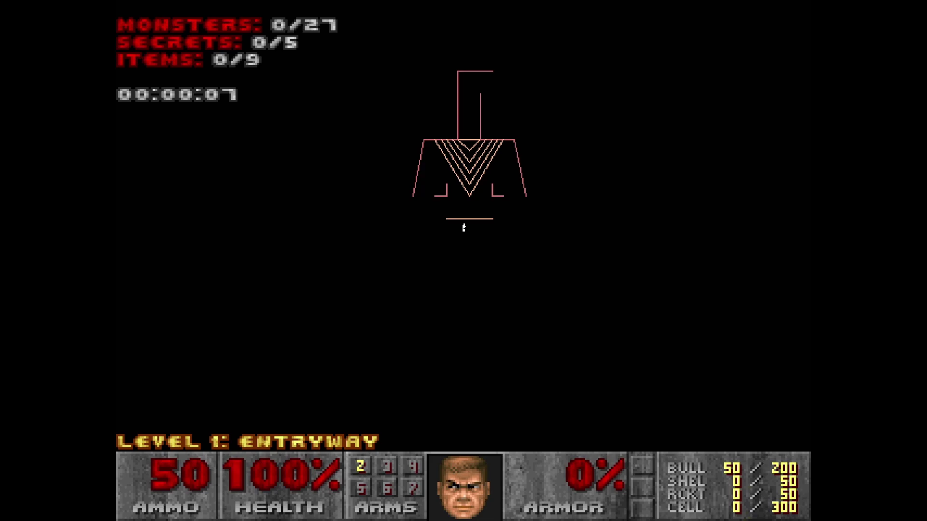
key(Escape)
key(Up)
key(Return)
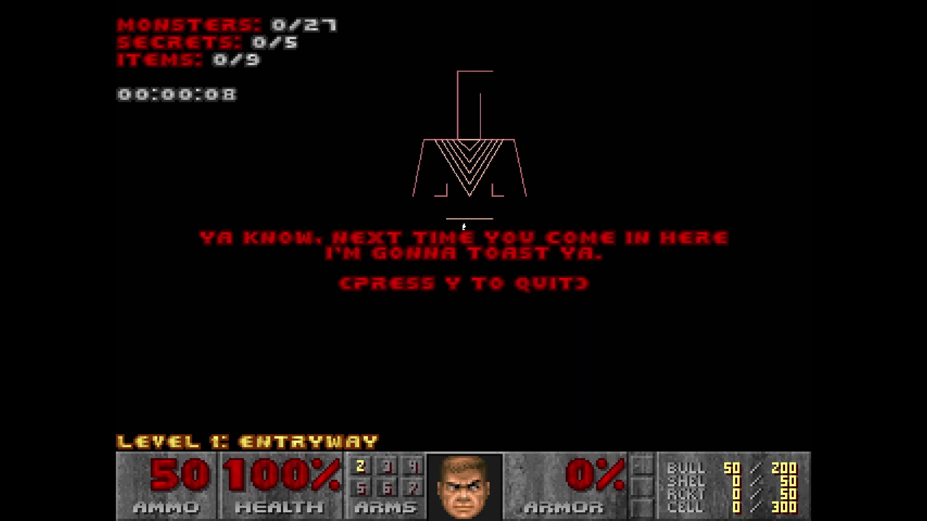
key(y)
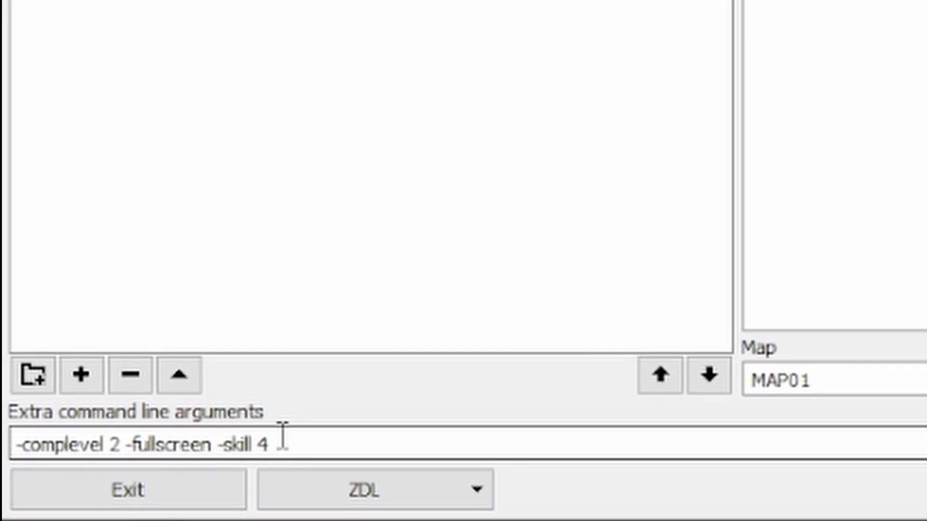
Step: Remove the space in the skill argument so it reads -skill4, launch Doom II, and check the monster count on the automap
drag(283, 437, 326, 437)
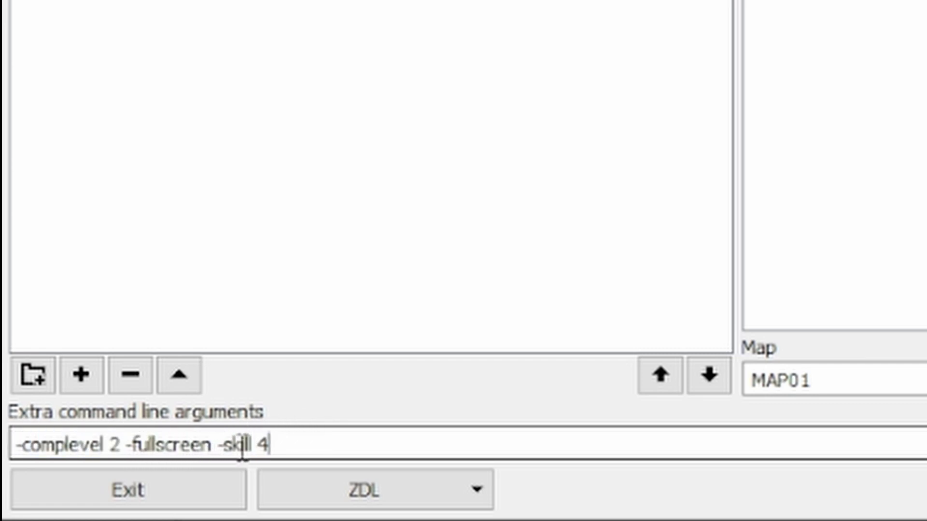
click(258, 444)
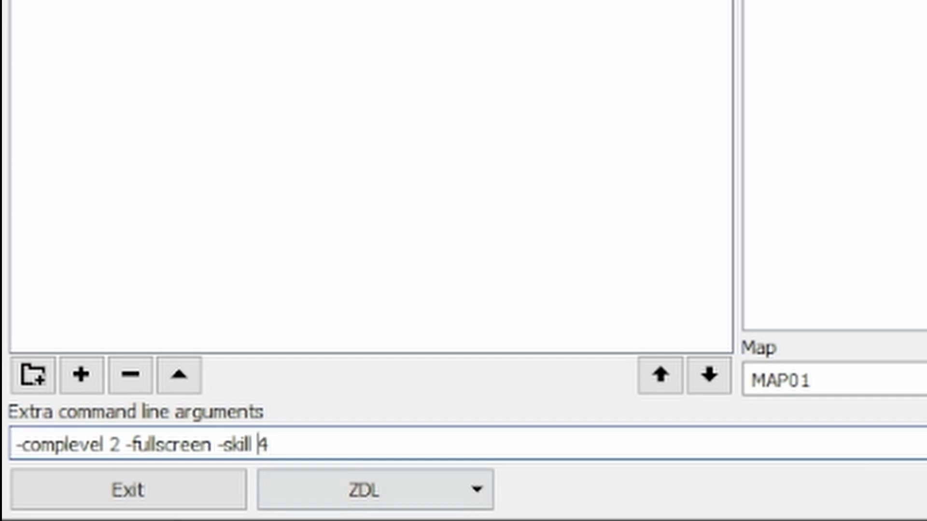
key(BackSpace)
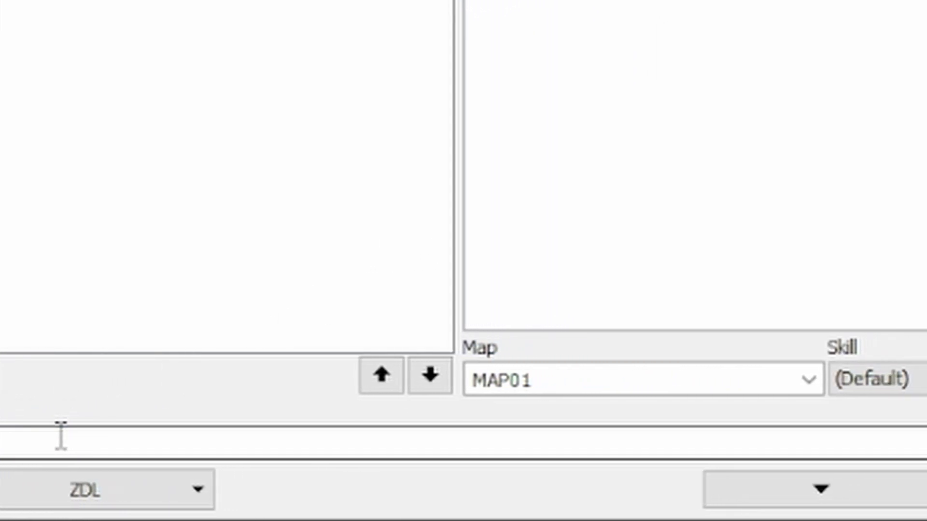
click(902, 505)
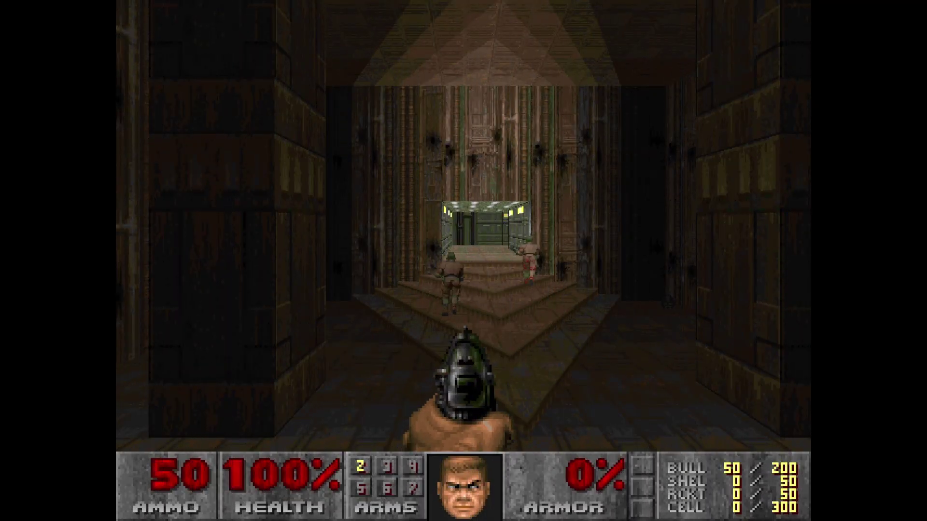
key(Tab)
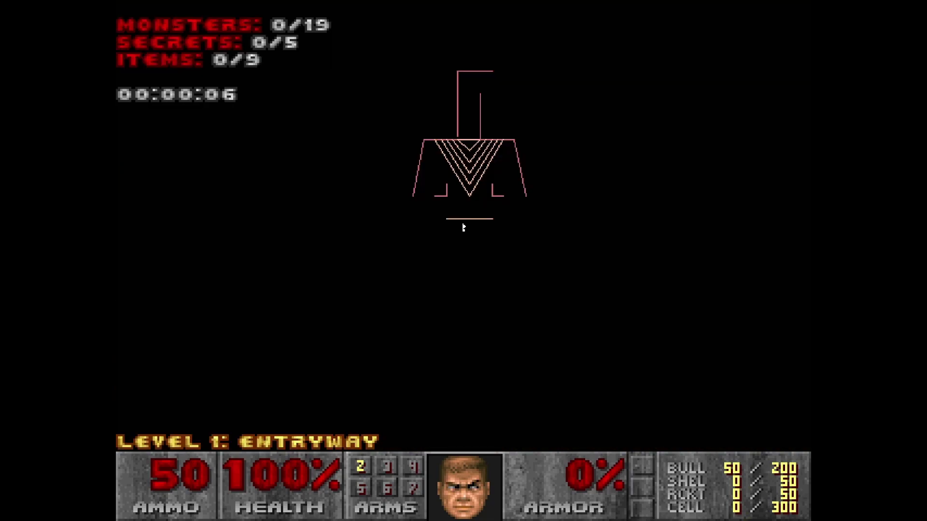
Step: Quit the game and restore the space in the extra command line arguments so the skill argument reads -skill 4
key(Escape)
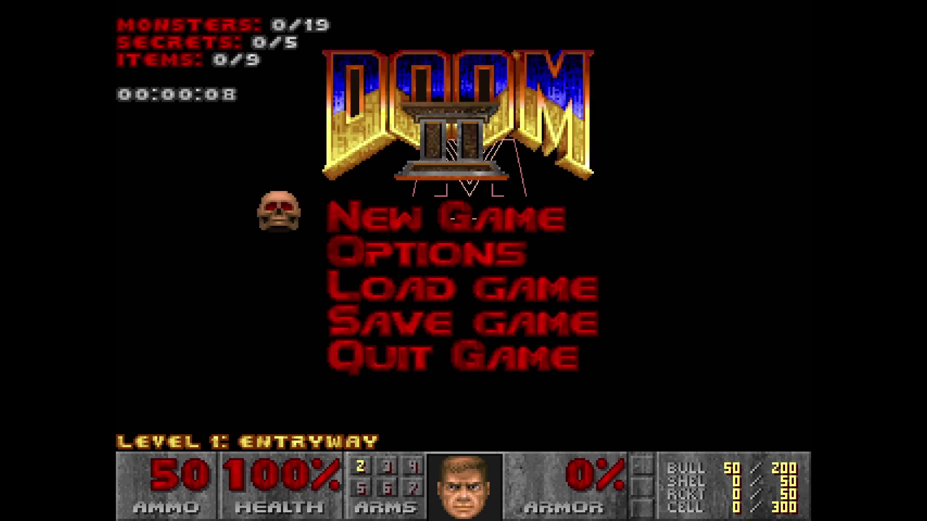
key(Up)
key(Return)
key(y)
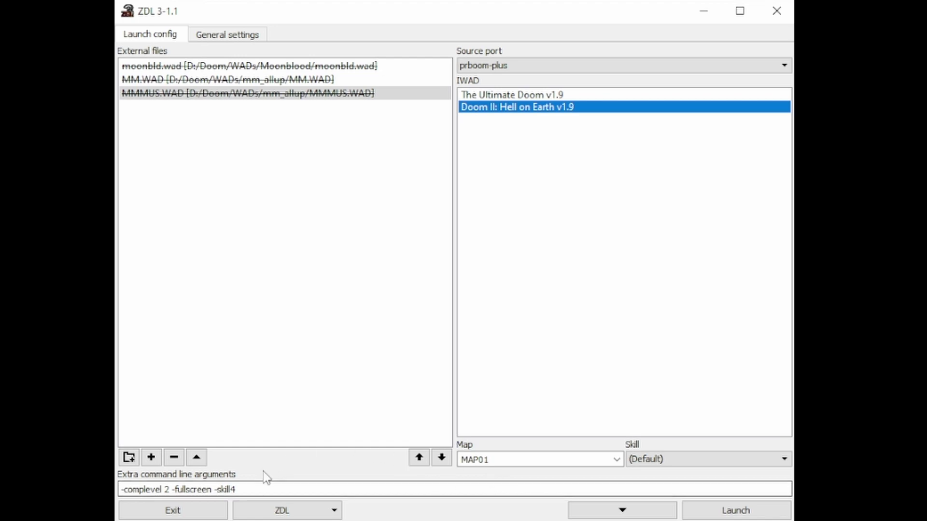
click(231, 489)
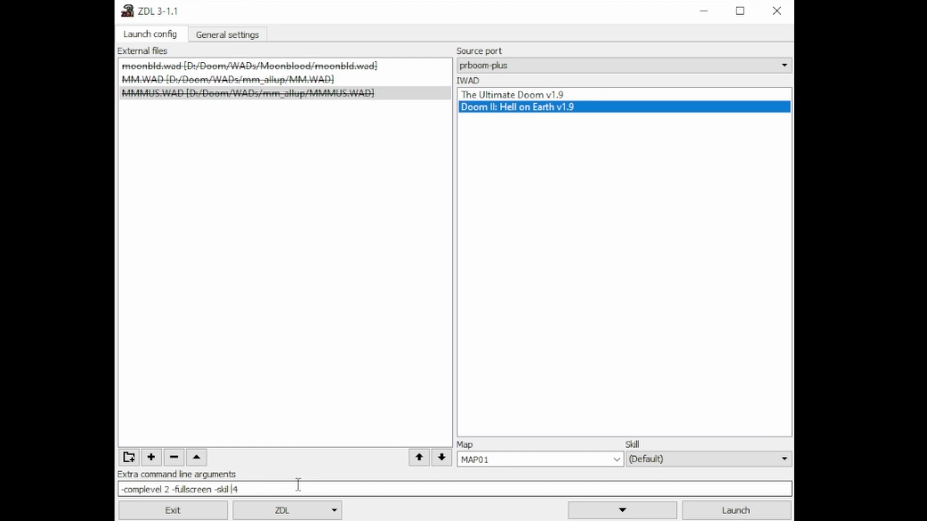